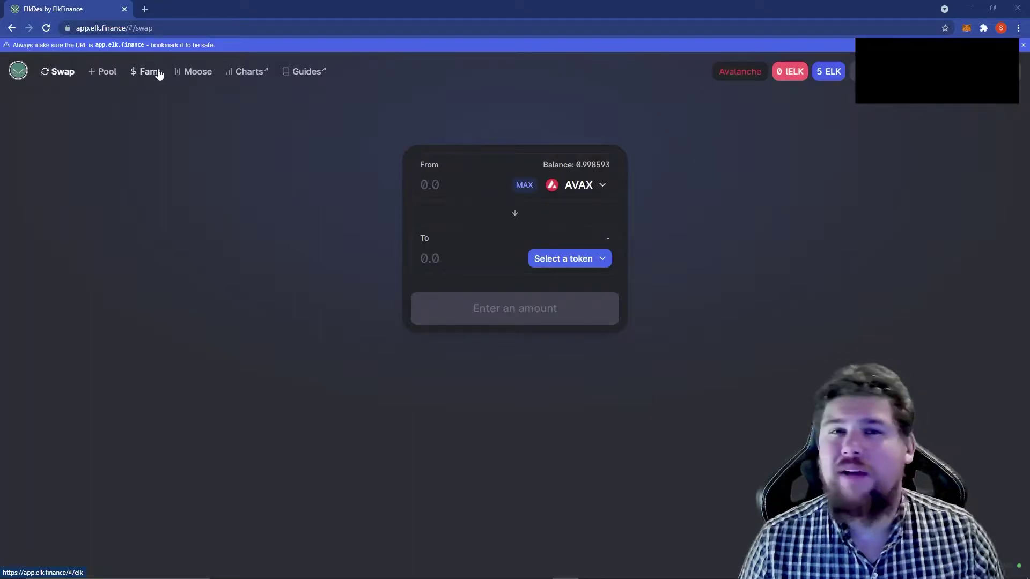
# Go to the Farm page listing the Farming Round #5 pools
pyautogui.click(150, 72)
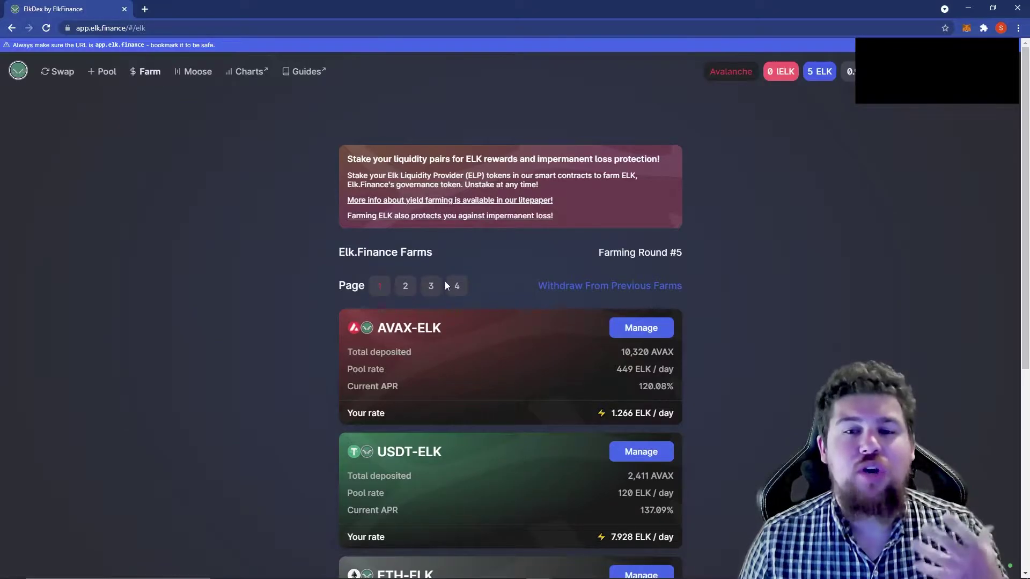
# From Withdraw From Previous Farms page 3, manage the archived SFIN-lELK farm
pyautogui.click(609, 291)
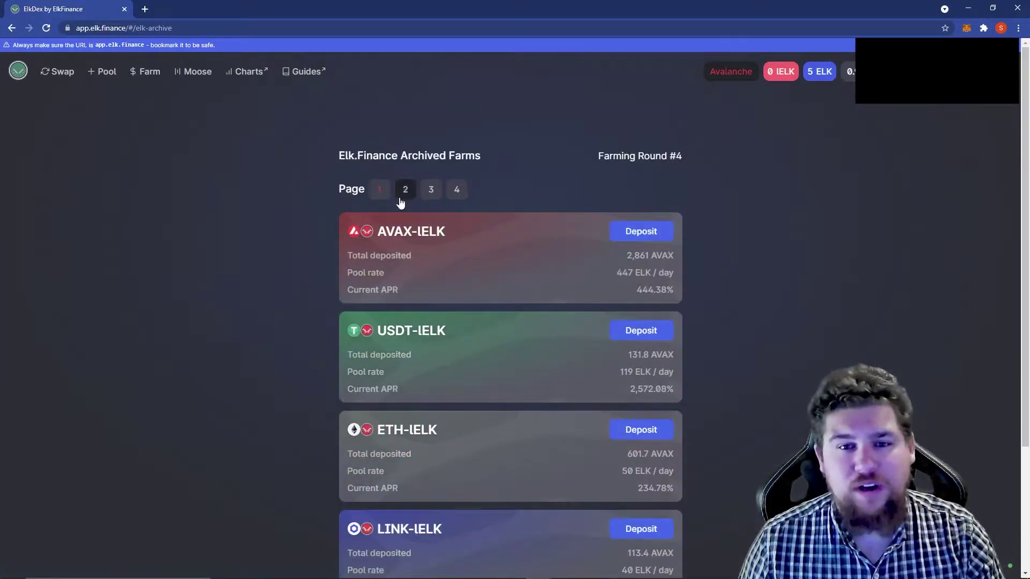
pyautogui.click(430, 191)
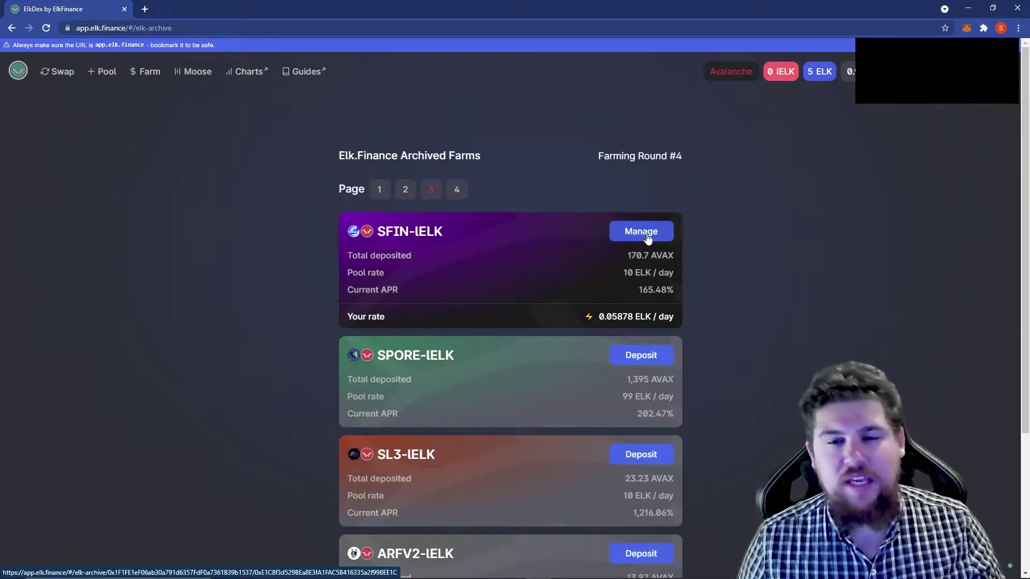
pyautogui.click(646, 233)
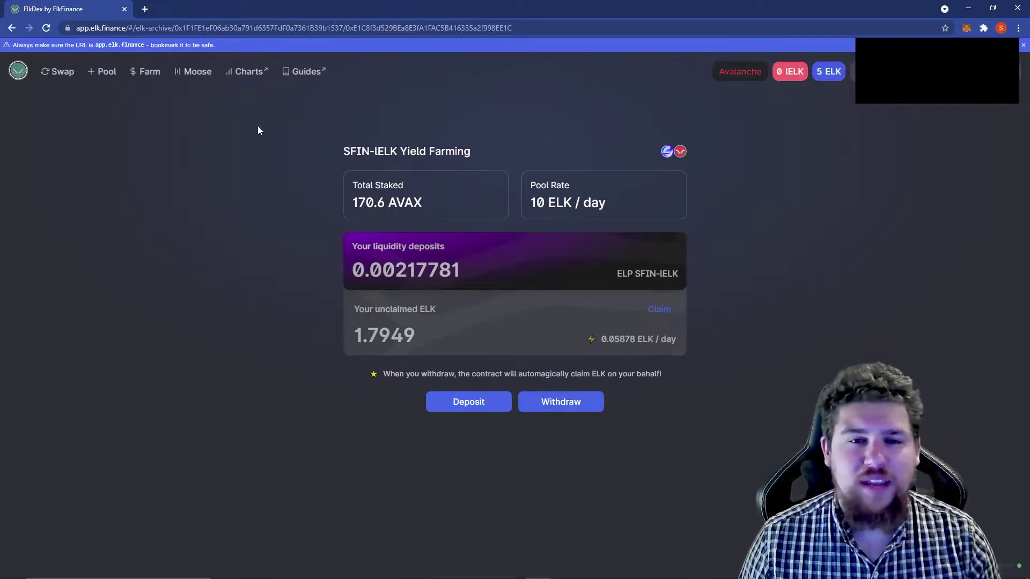
# Return to current farms, then reopen the archived SFIN-lELK farm from page 3
pyautogui.click(159, 72)
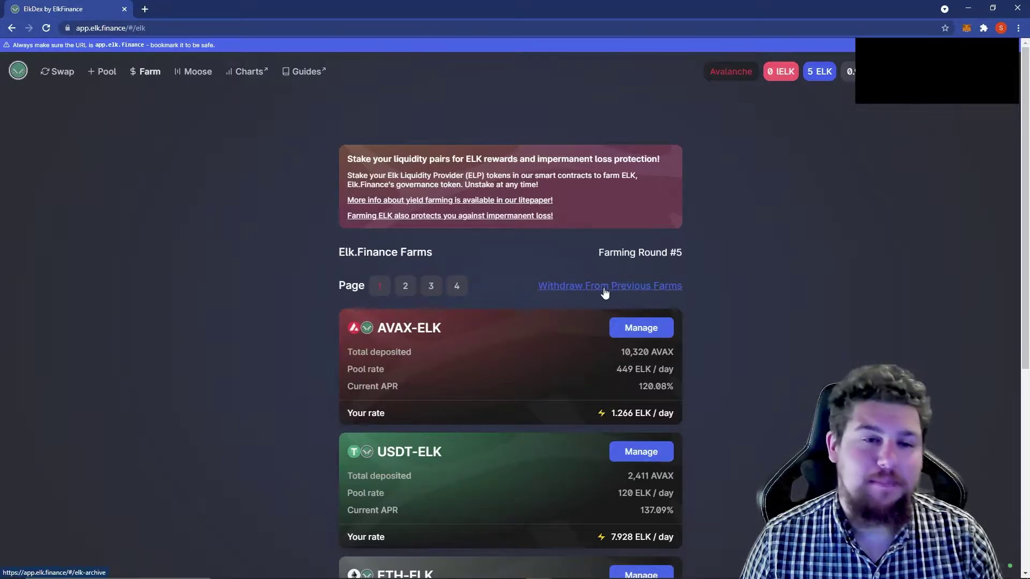
pyautogui.click(582, 291)
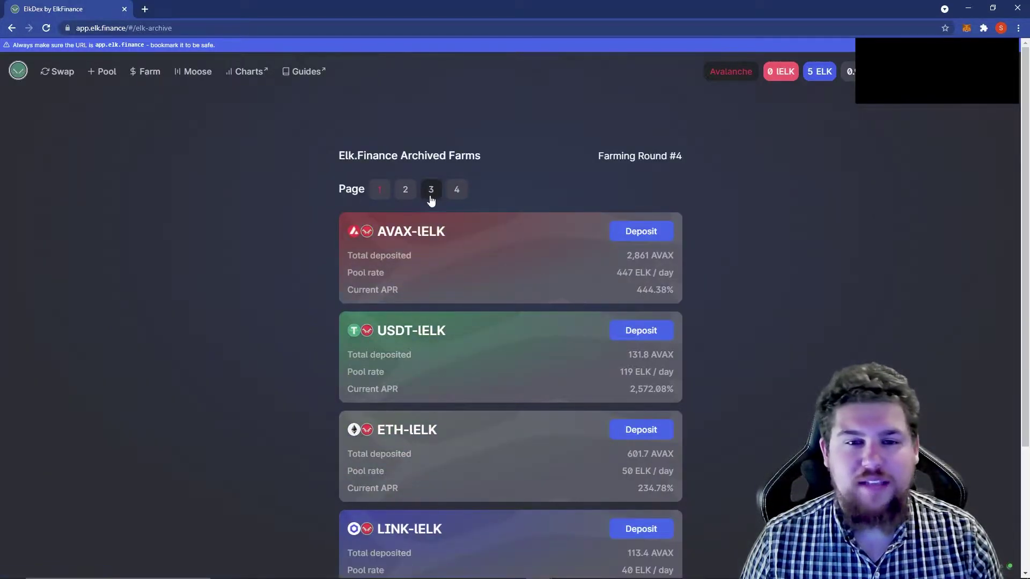
pyautogui.click(431, 191)
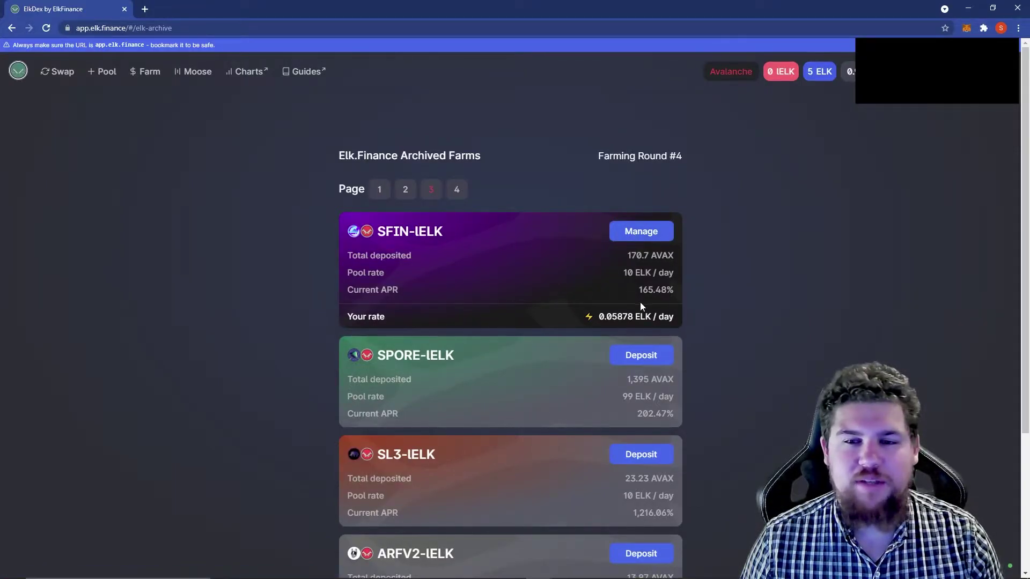
pyautogui.click(638, 234)
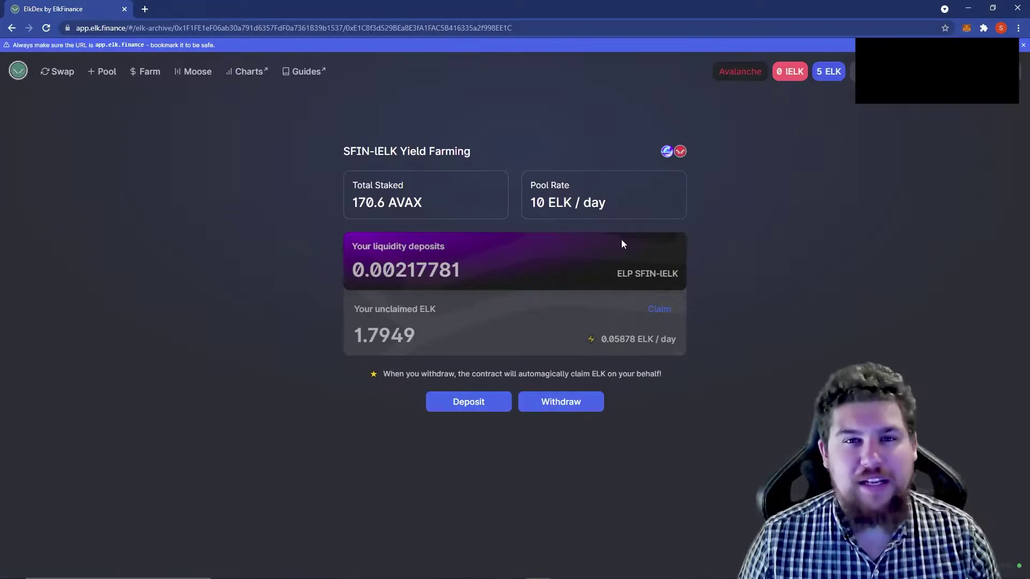
# Start the withdrawal and review the impermanent loss coverage amount
pyautogui.click(561, 403)
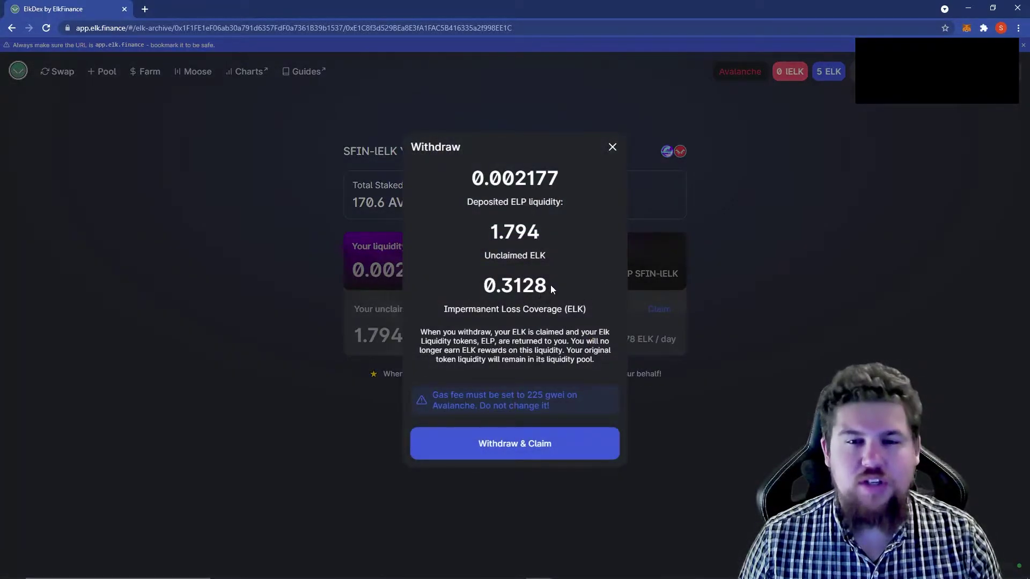
pyautogui.moveTo(586, 312); pyautogui.dragTo(489, 281)
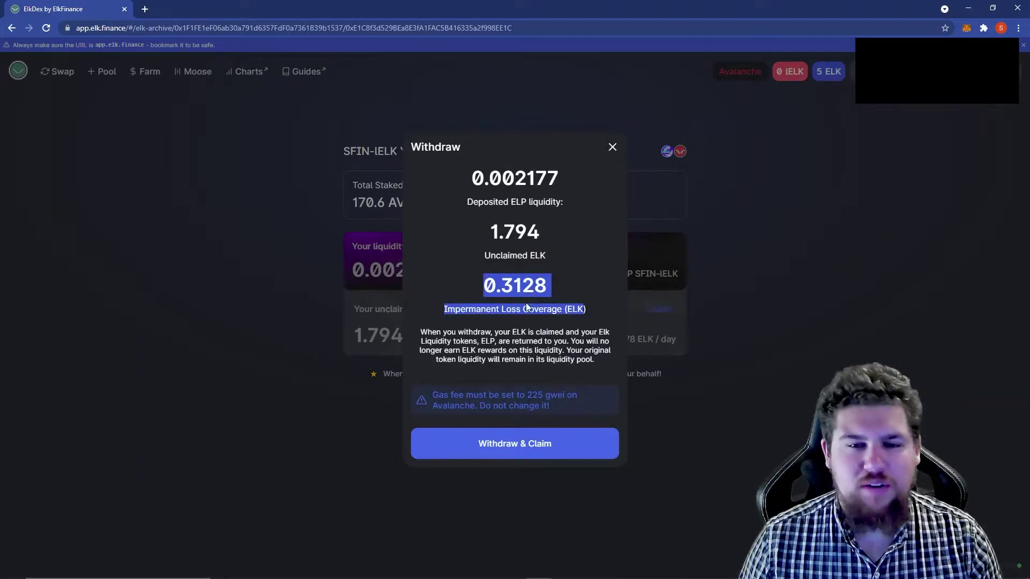
pyautogui.click(501, 285)
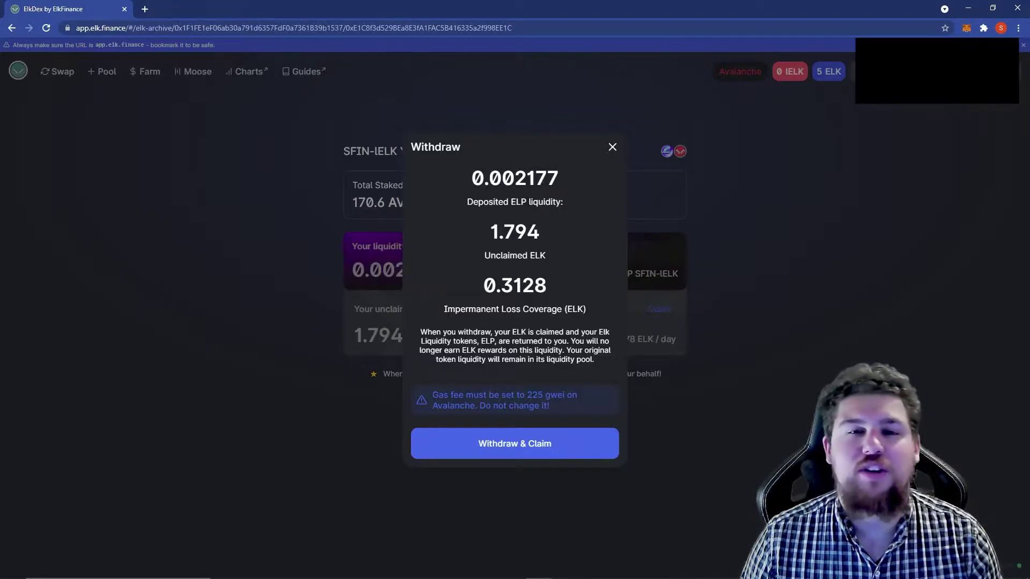
# Withdraw & Claim the 0.00217781 ELP and 1.7949 ELK, confirming in MetaMask
pyautogui.click(521, 451)
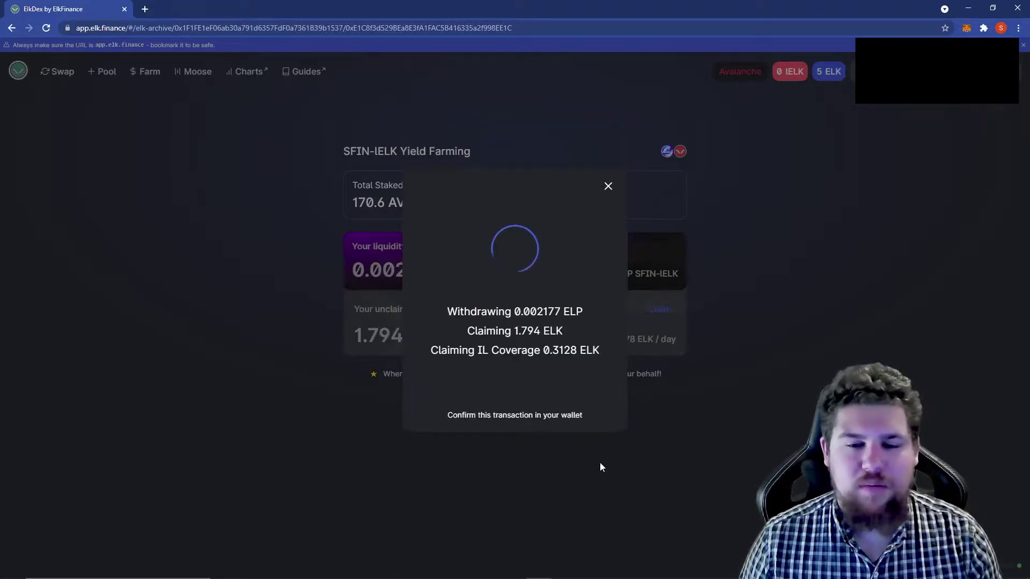
pyautogui.click(976, 303)
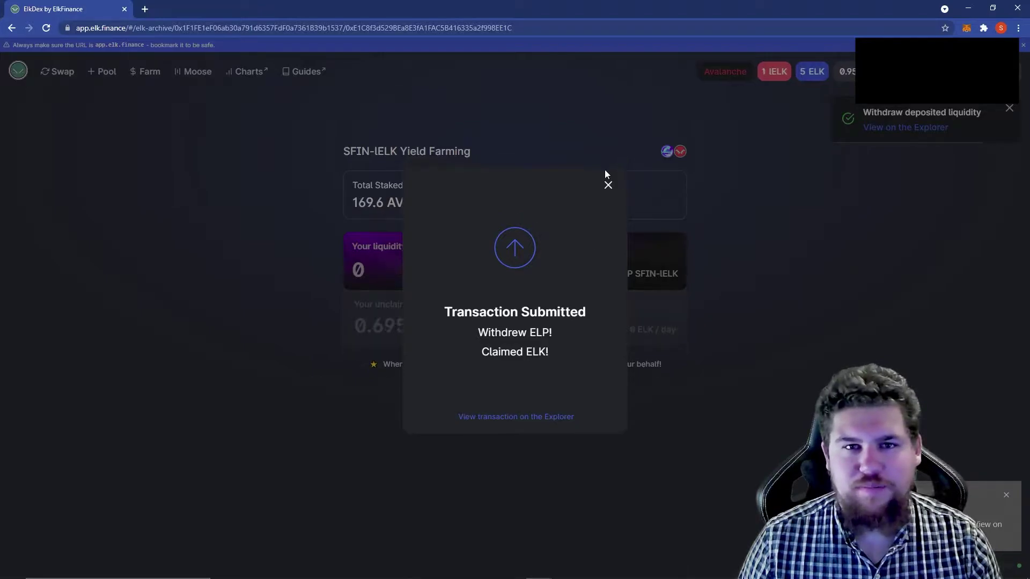
pyautogui.click(609, 185)
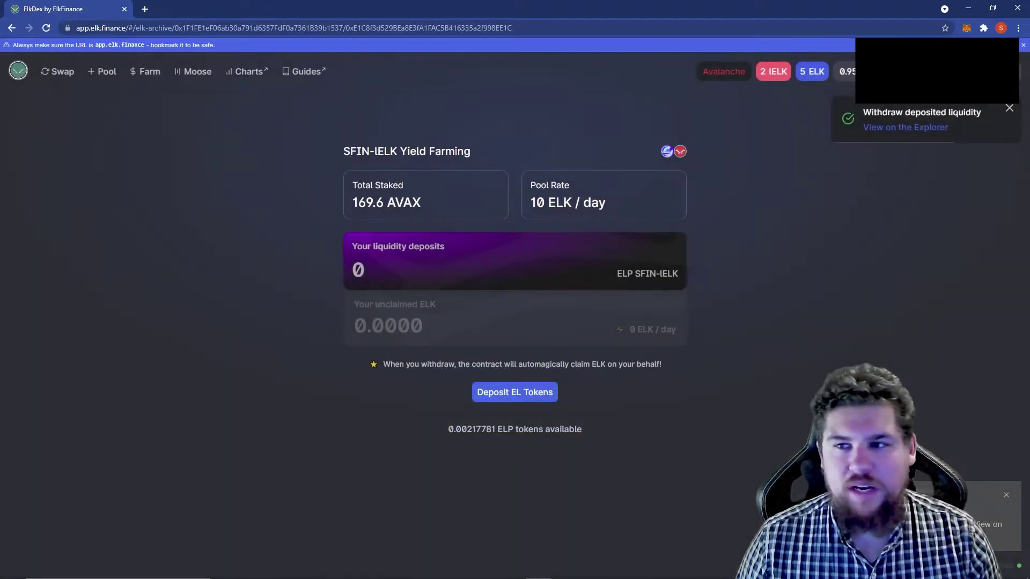
pyautogui.click(1010, 110)
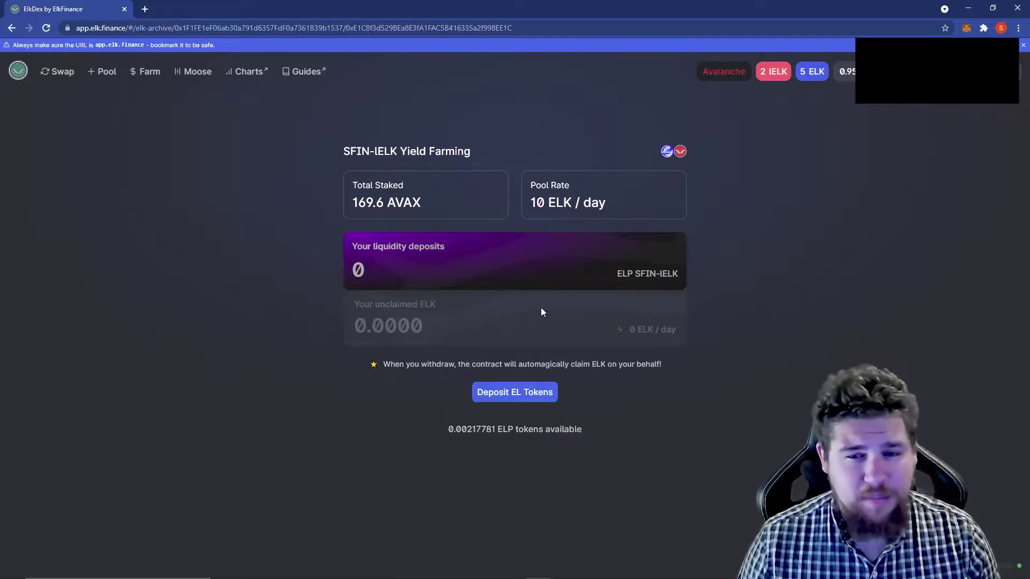
# On the Pool page, expand the SFIN/lELK position (1251.56 SFIN, 6.48212 lELK)
pyautogui.click(106, 81)
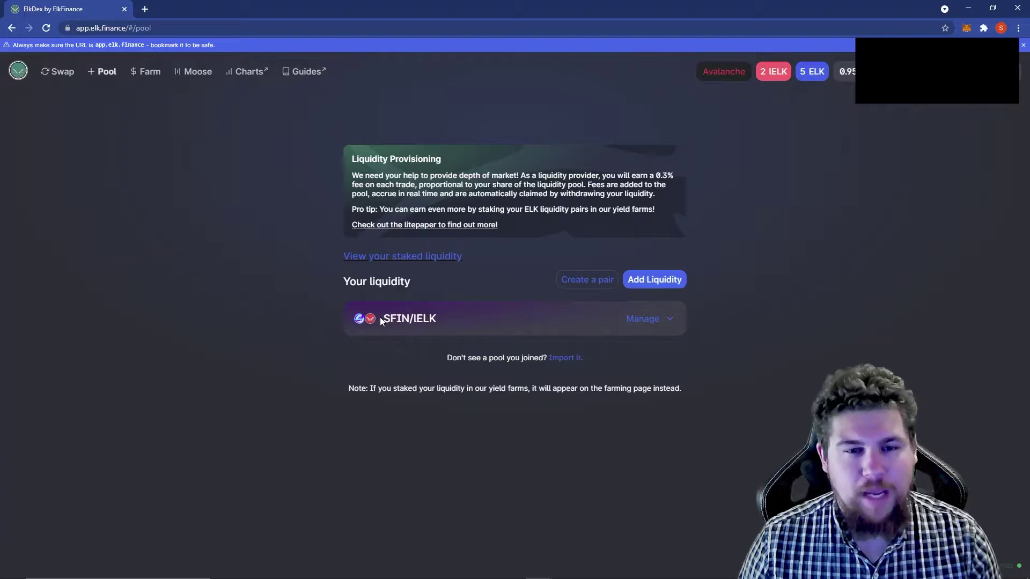
pyautogui.click(654, 326)
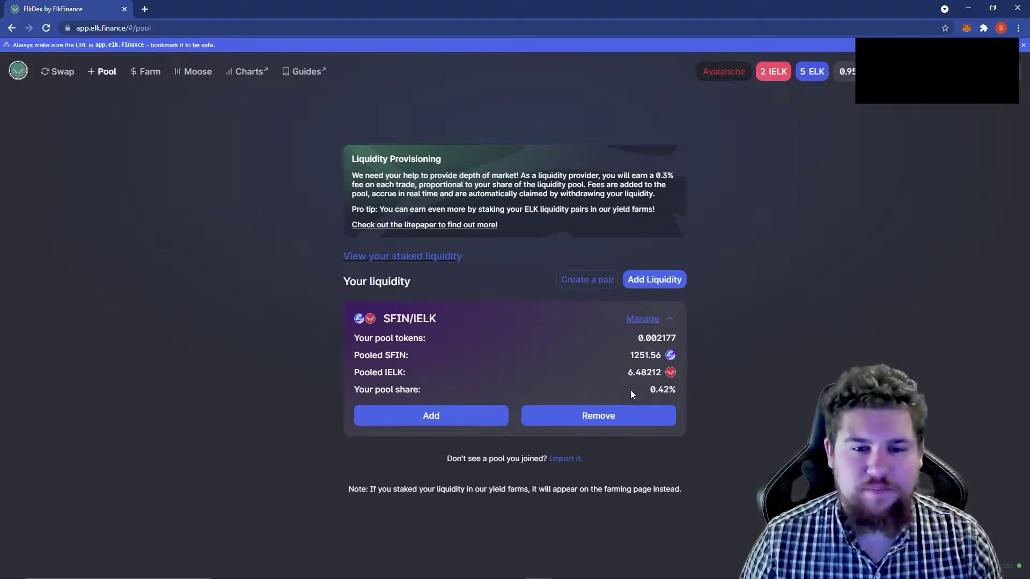
# Set the SFIN/lELK removal to 100% via Max and review it
pyautogui.click(608, 421)
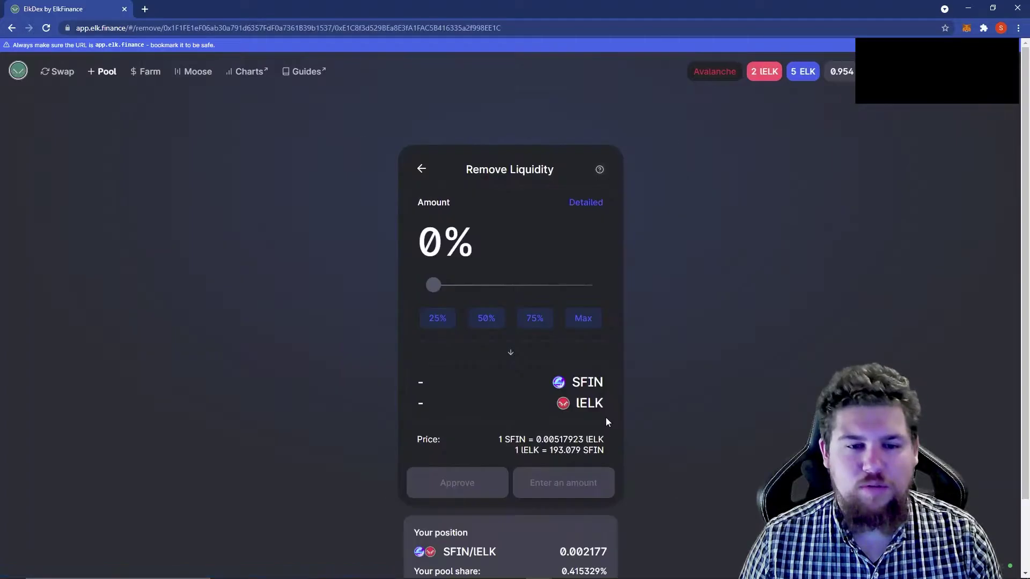
pyautogui.click(586, 321)
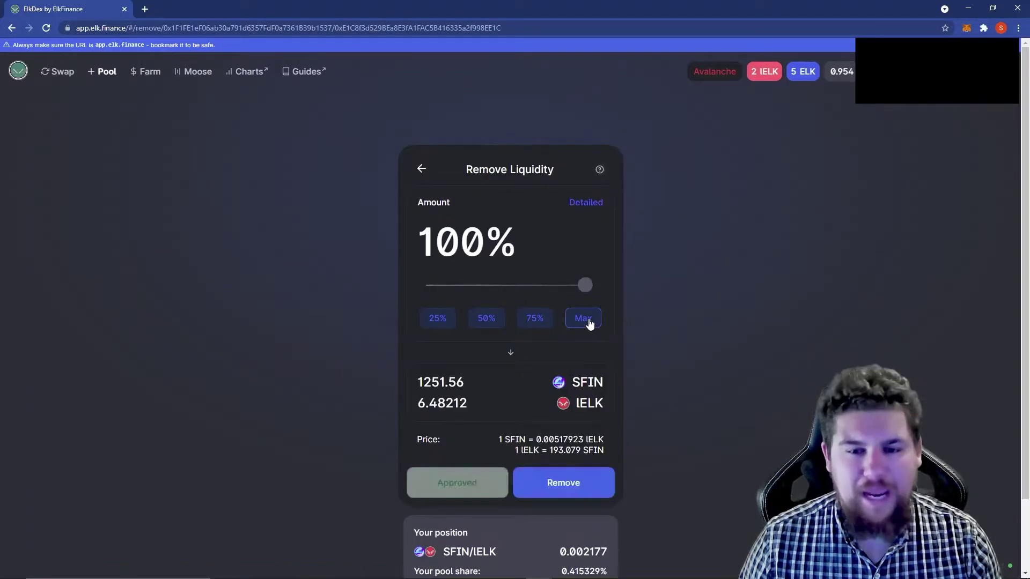
pyautogui.scroll(-1, 681, 353)
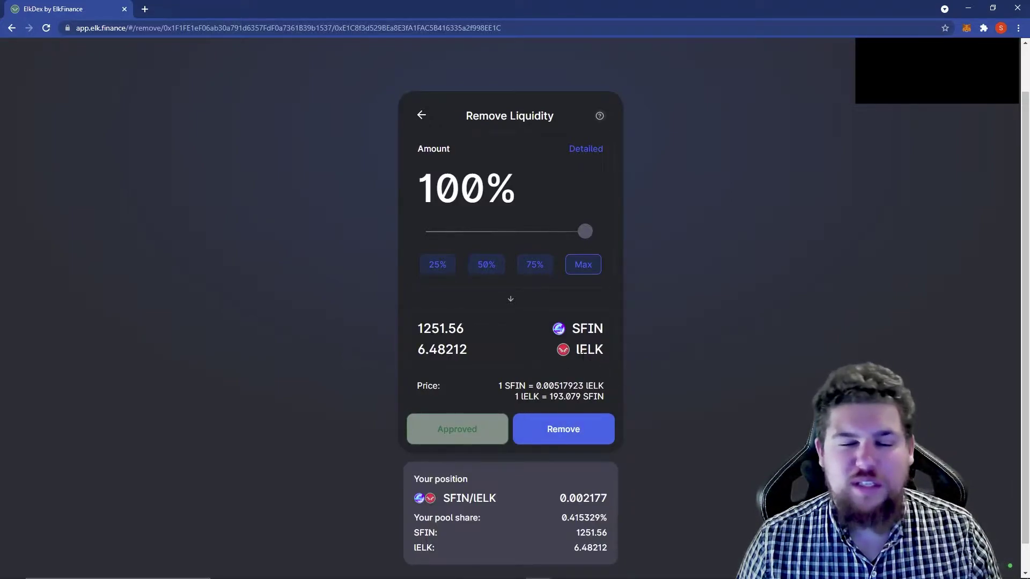
pyautogui.click(570, 435)
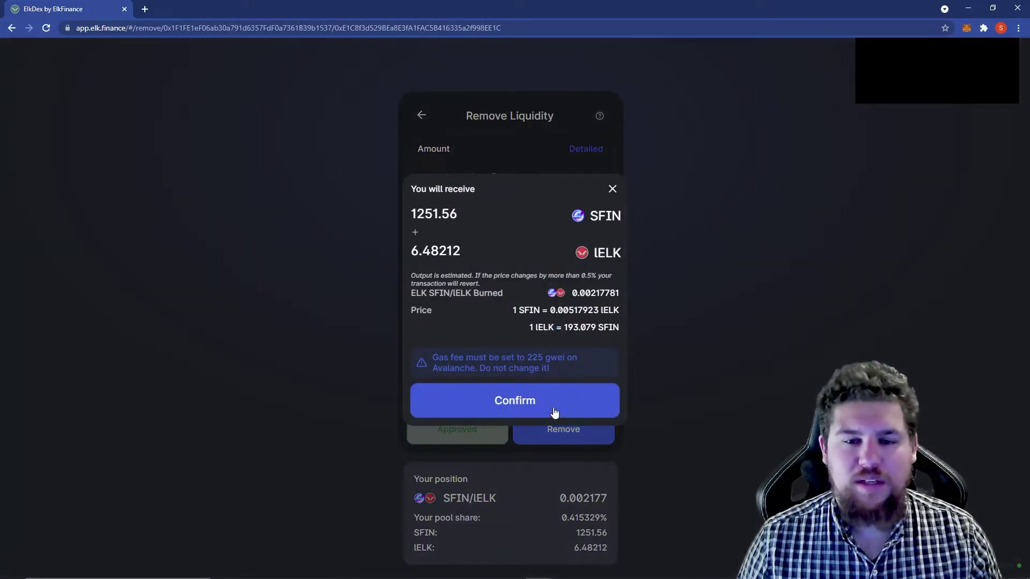
# Confirm removing 1251.56 SFIN and 6.48212 lELK, approving in MetaMask
pyautogui.click(544, 402)
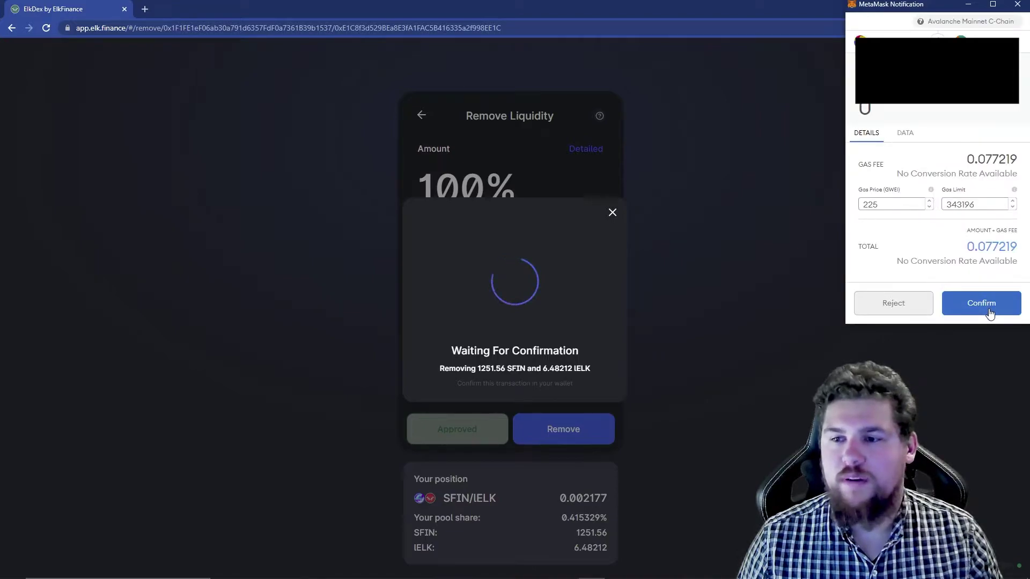
pyautogui.click(981, 304)
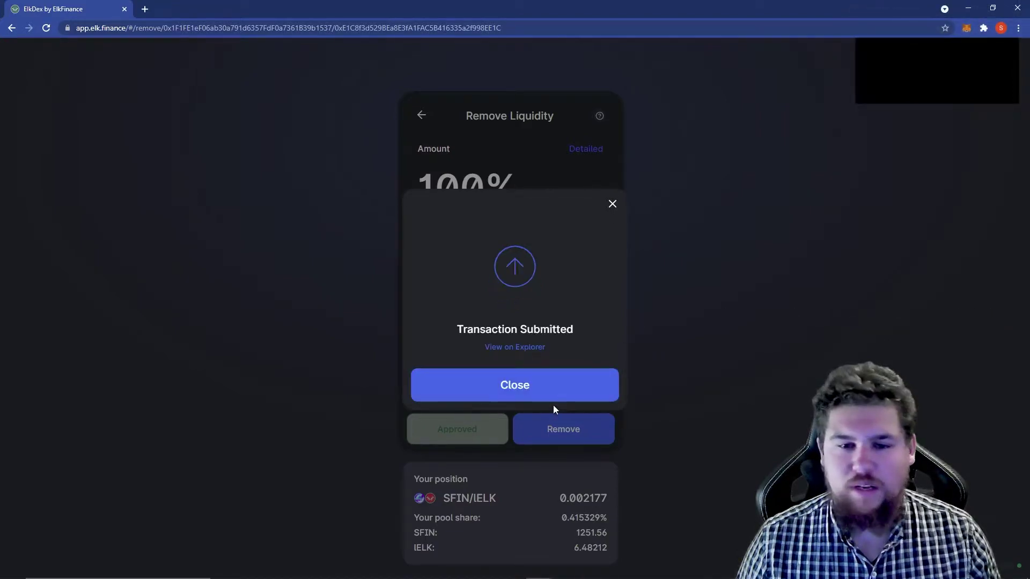
pyautogui.click(551, 400)
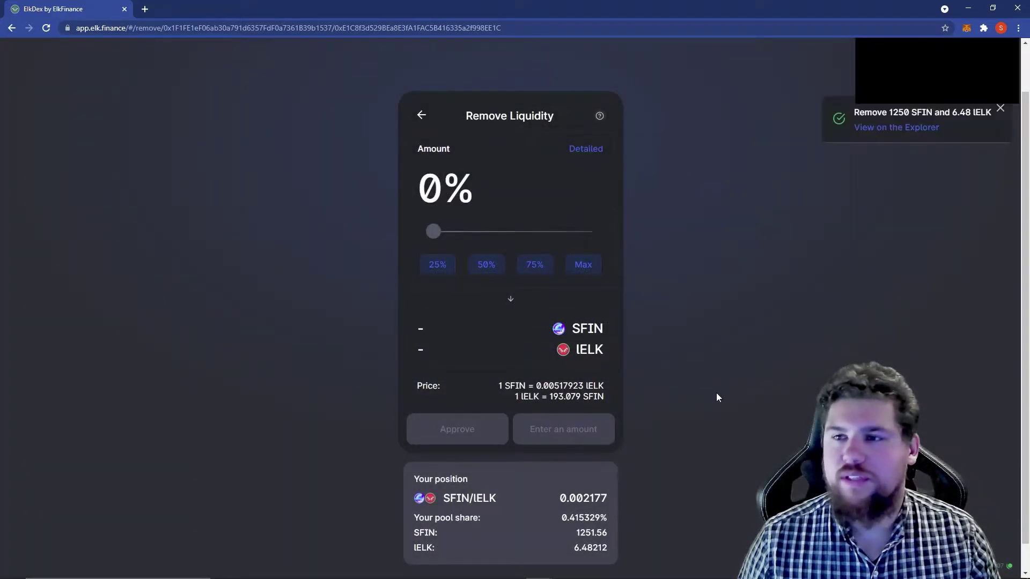
pyautogui.click(1001, 108)
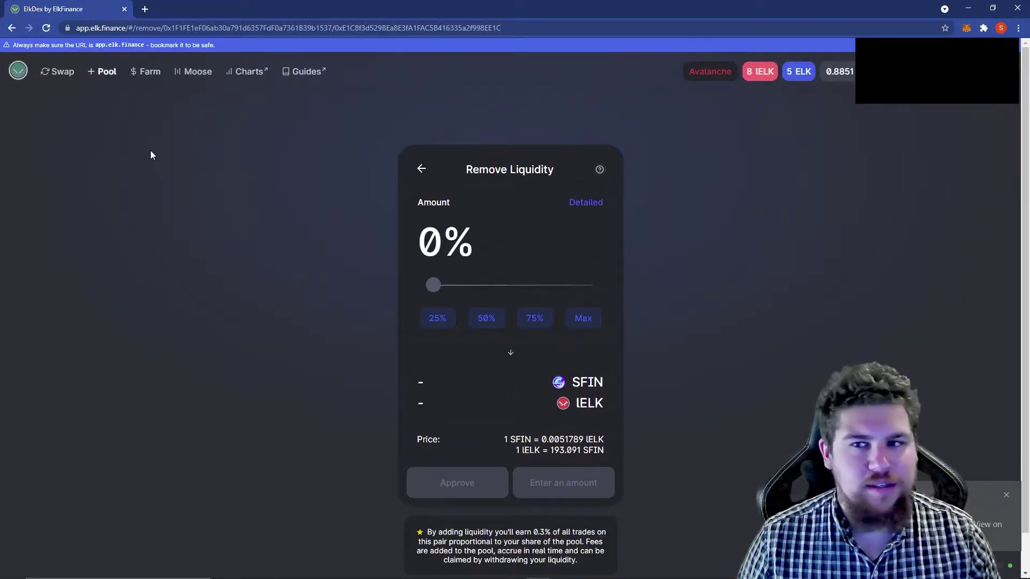
# On Swap, choose lELK as the From token and ELK as the To token
pyautogui.click(61, 74)
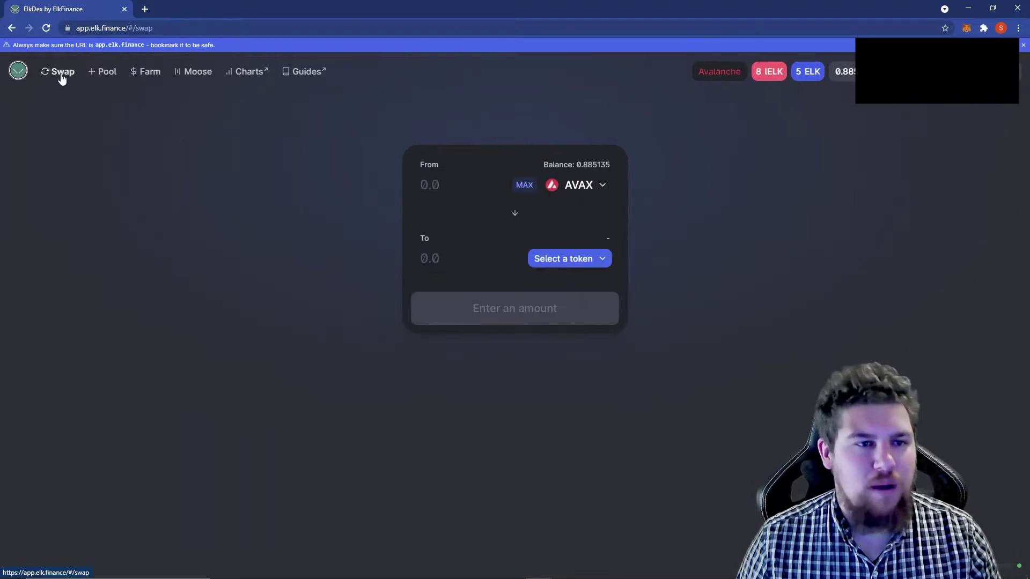
pyautogui.click(569, 189)
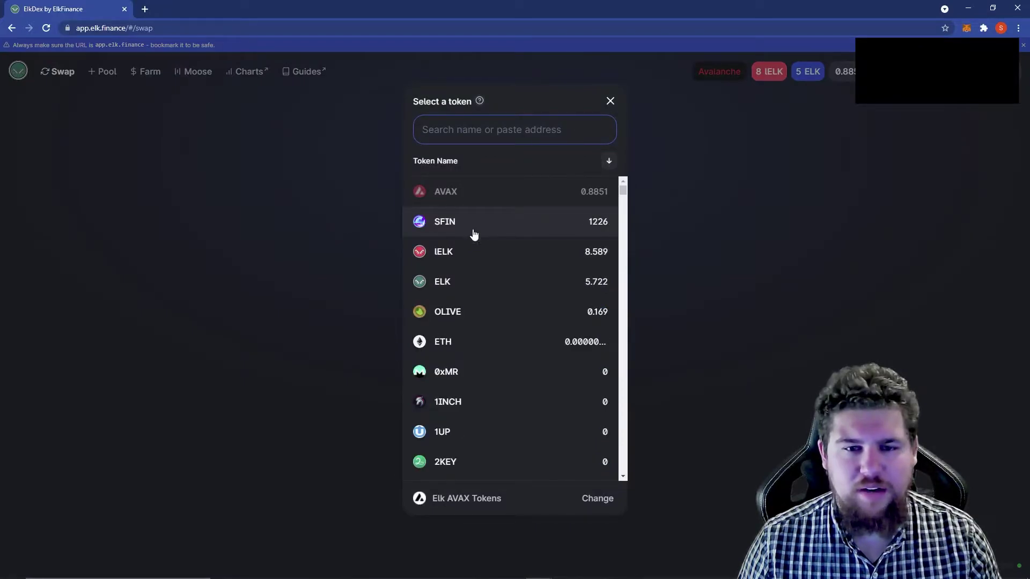
pyautogui.click(472, 253)
pyautogui.click(555, 258)
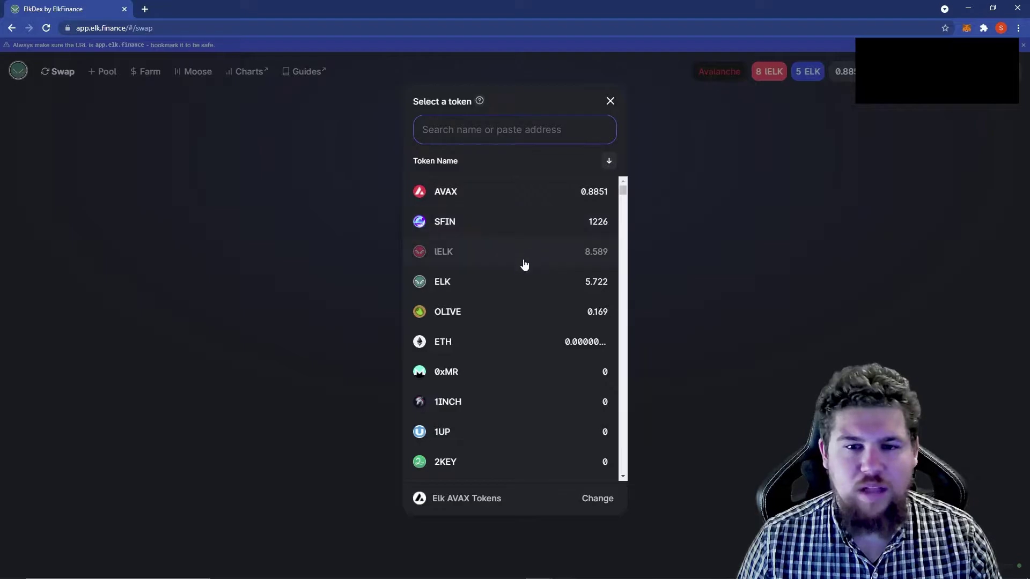
pyautogui.click(512, 286)
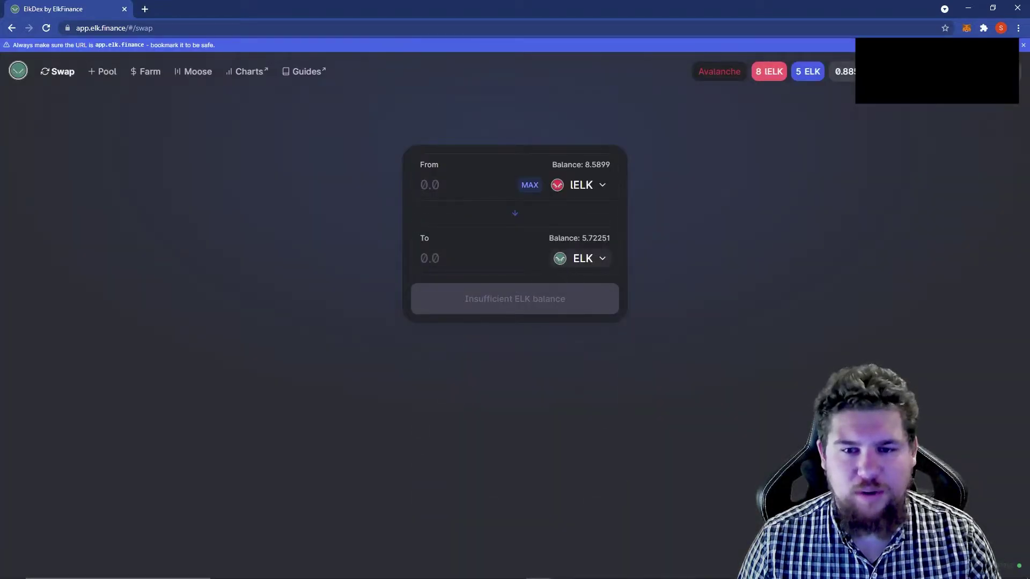
# Enter the full 8.5899 lELK and grant Approve Upgrade (1/2) in MetaMask
pyautogui.click(529, 191)
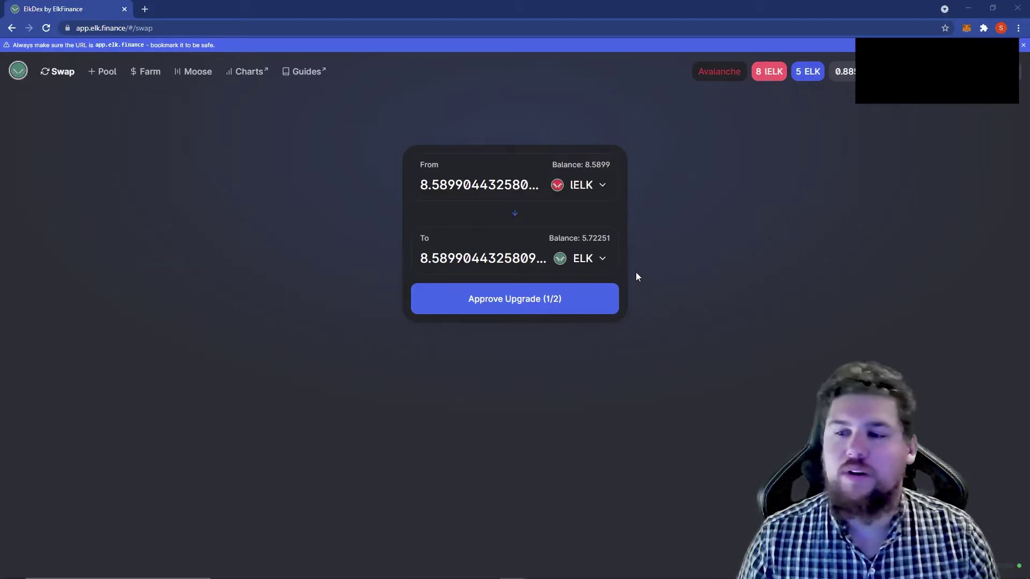
pyautogui.click(511, 314)
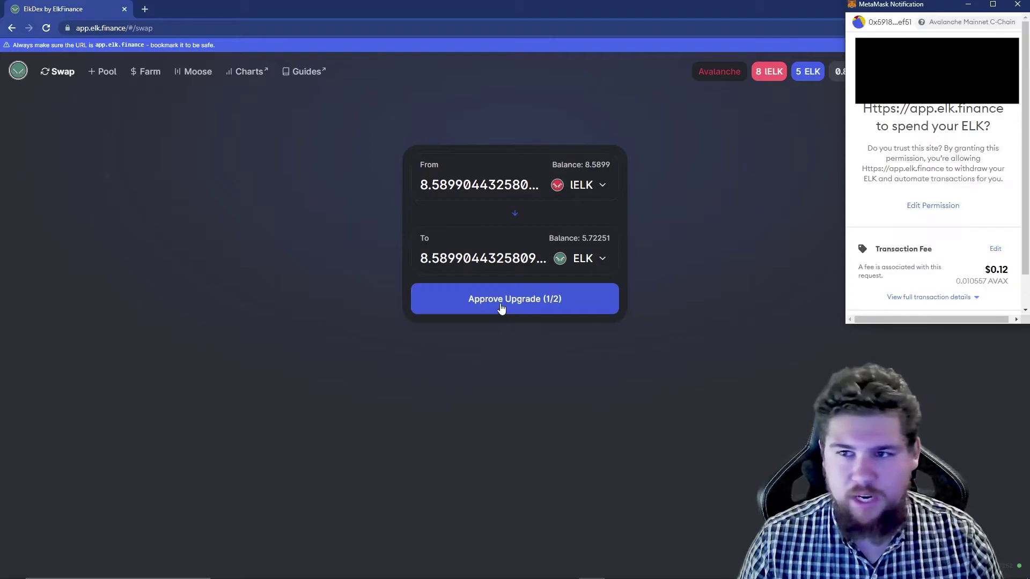
pyautogui.scroll(-2, 990, 172)
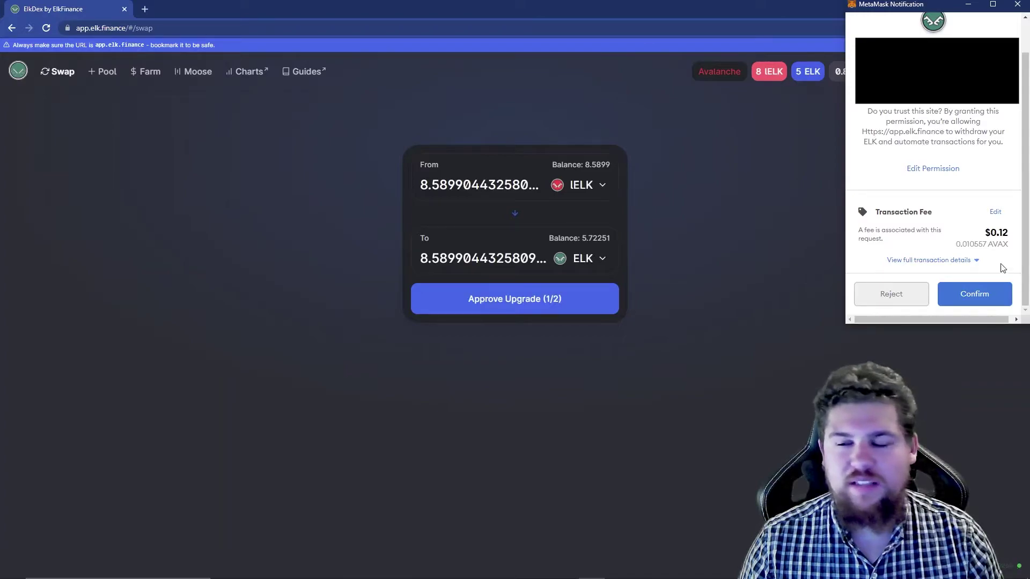
pyautogui.click(973, 296)
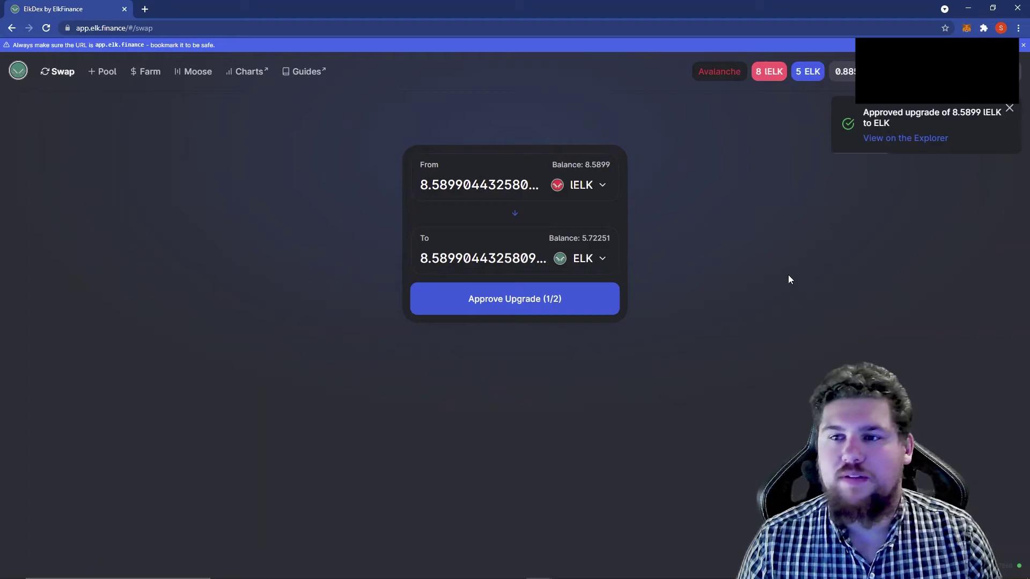
pyautogui.click(1010, 110)
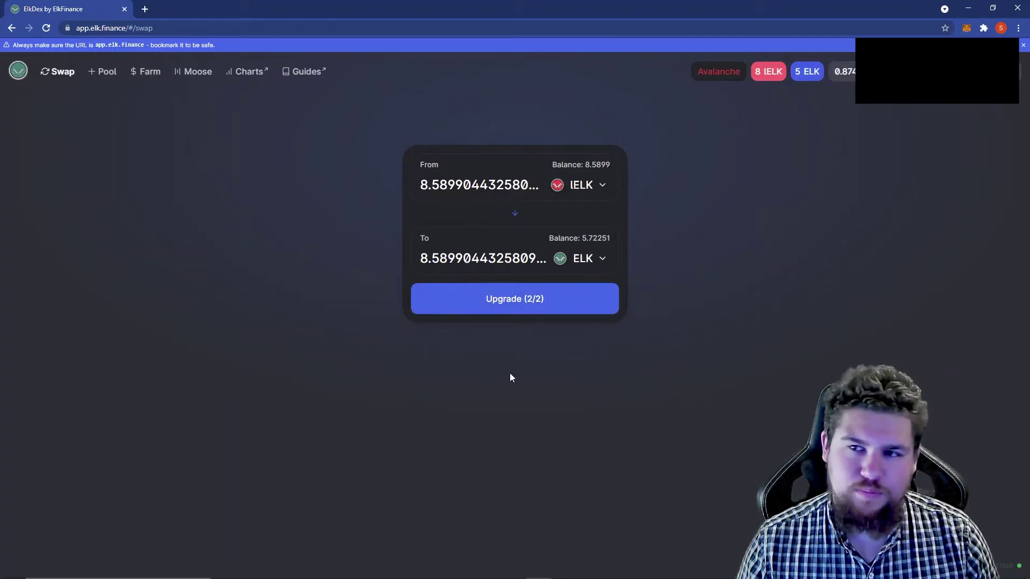
# Run Upgrade (2/2) converting 8.5899 lELK to ELK, confirmed in MetaMask
pyautogui.click(533, 312)
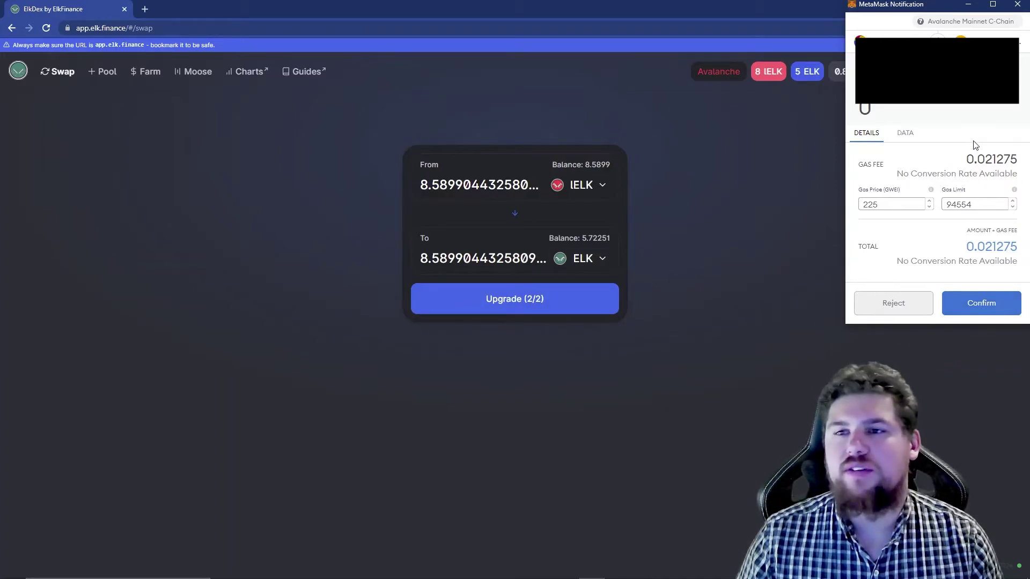
pyautogui.click(981, 304)
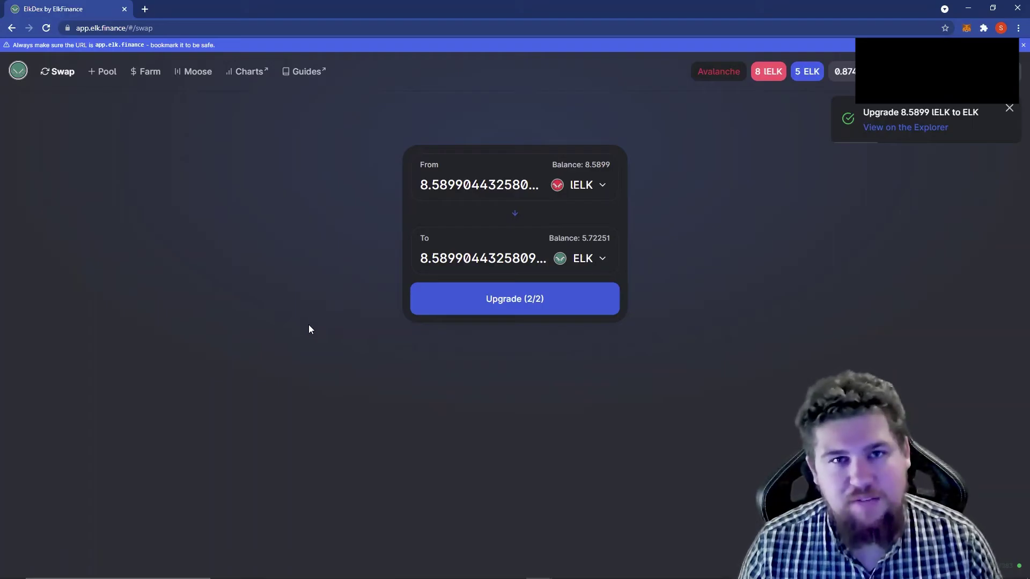
# In Add Liquidity, pair ELK as the first token with SFIN as the second
pyautogui.click(108, 78)
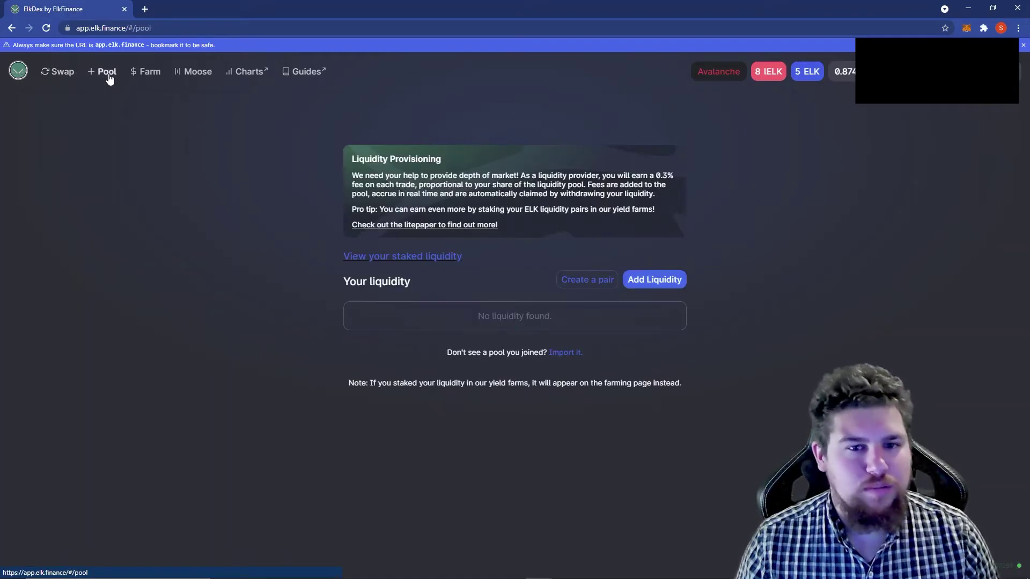
pyautogui.click(644, 286)
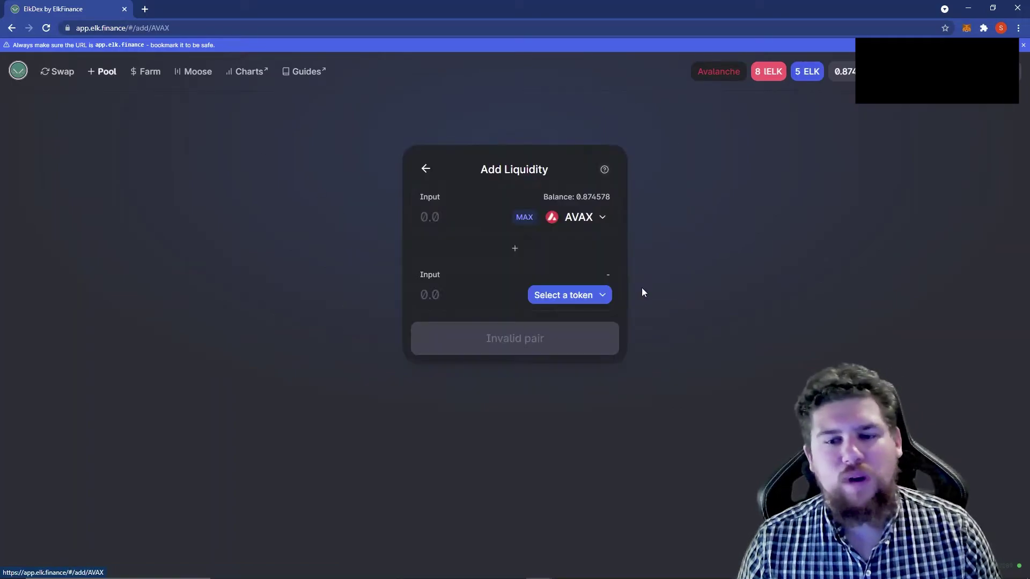
pyautogui.click(584, 219)
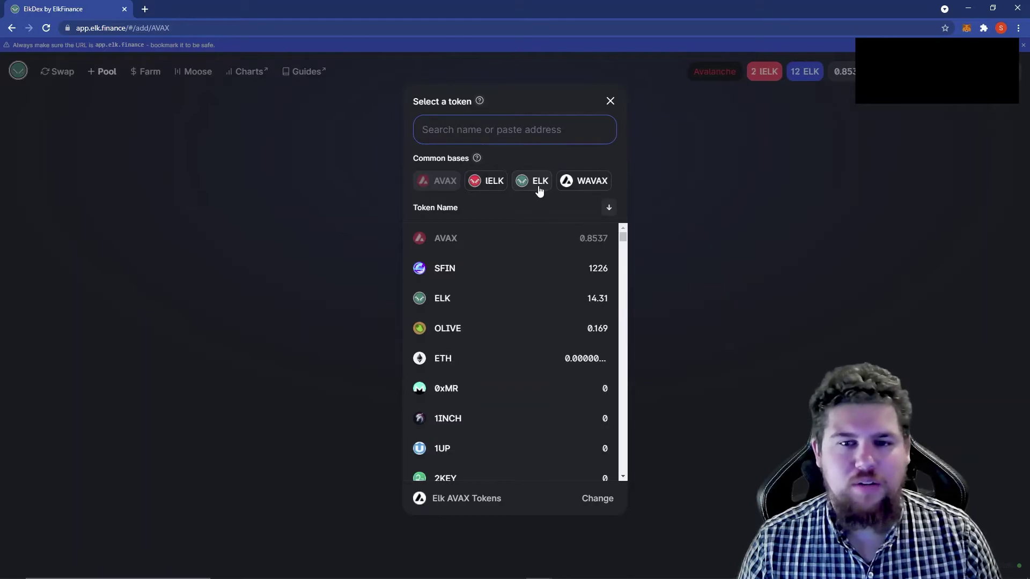
pyautogui.click(538, 184)
pyautogui.click(568, 296)
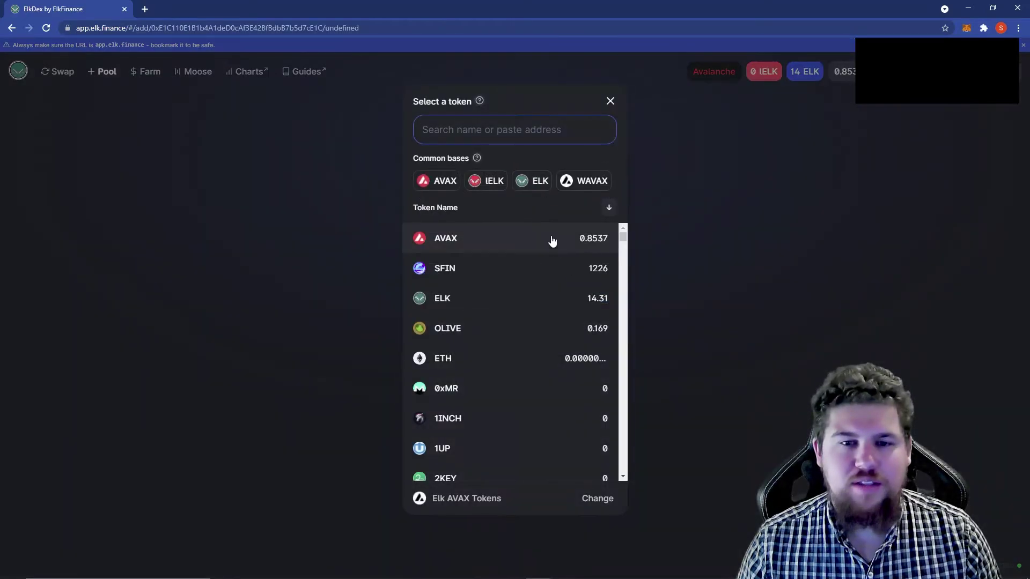
pyautogui.click(558, 278)
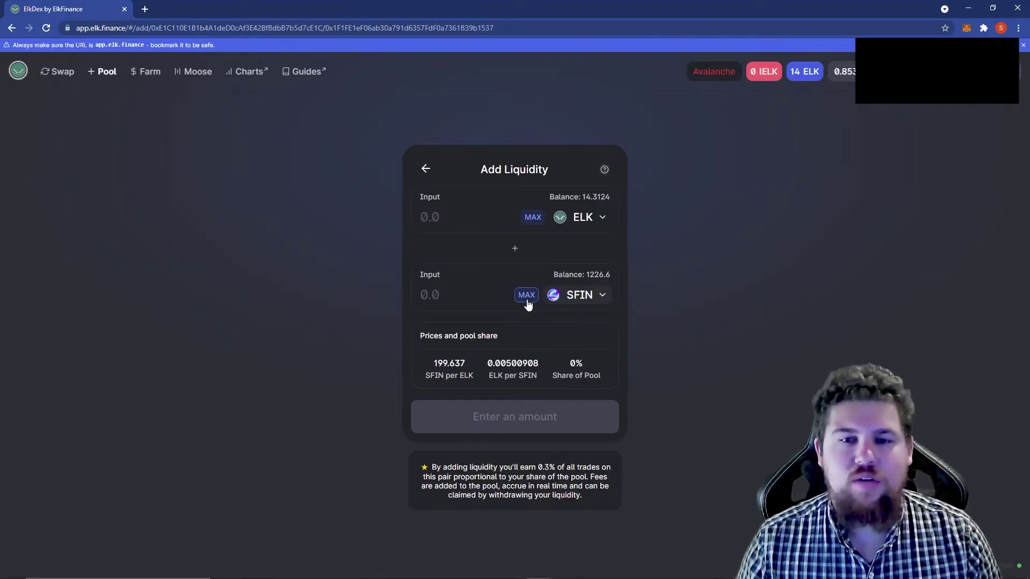
# Fill the max SFIN balance and trim it to 1226, pairing 6.14113 ELK
pyautogui.click(528, 303)
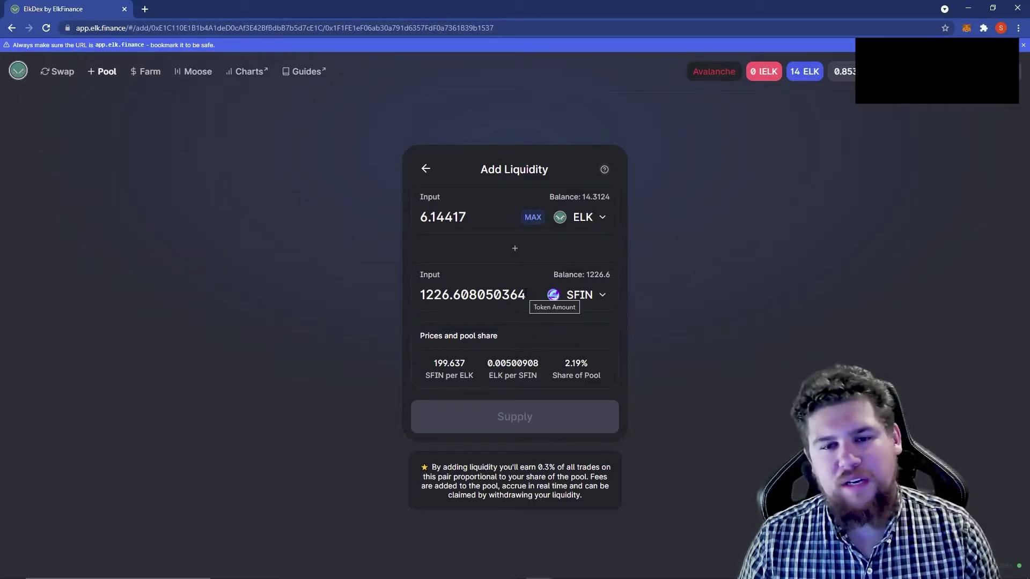
pyautogui.moveTo(528, 296); pyautogui.dragTo(469, 304)
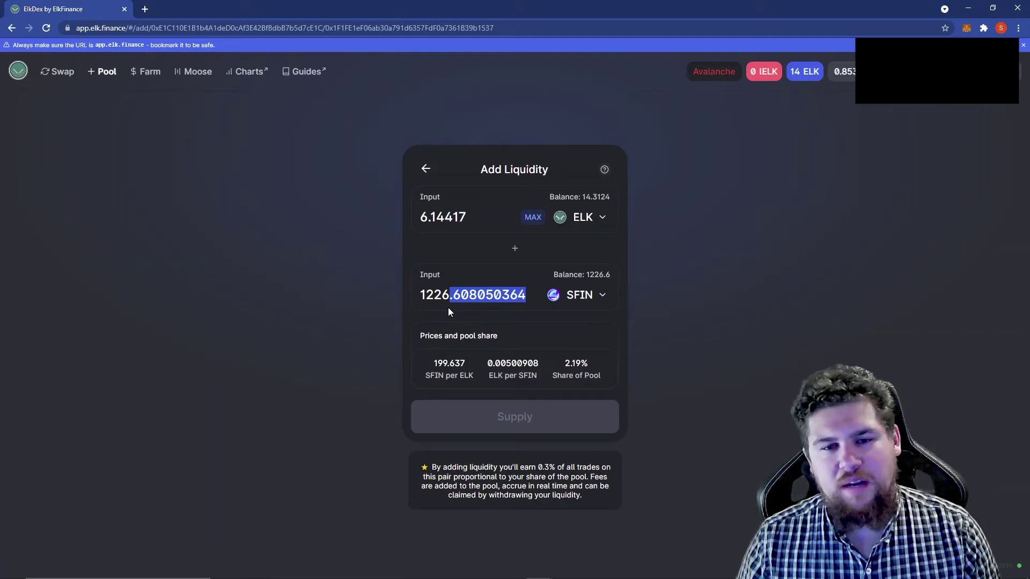
pyautogui.press('BackSpace')
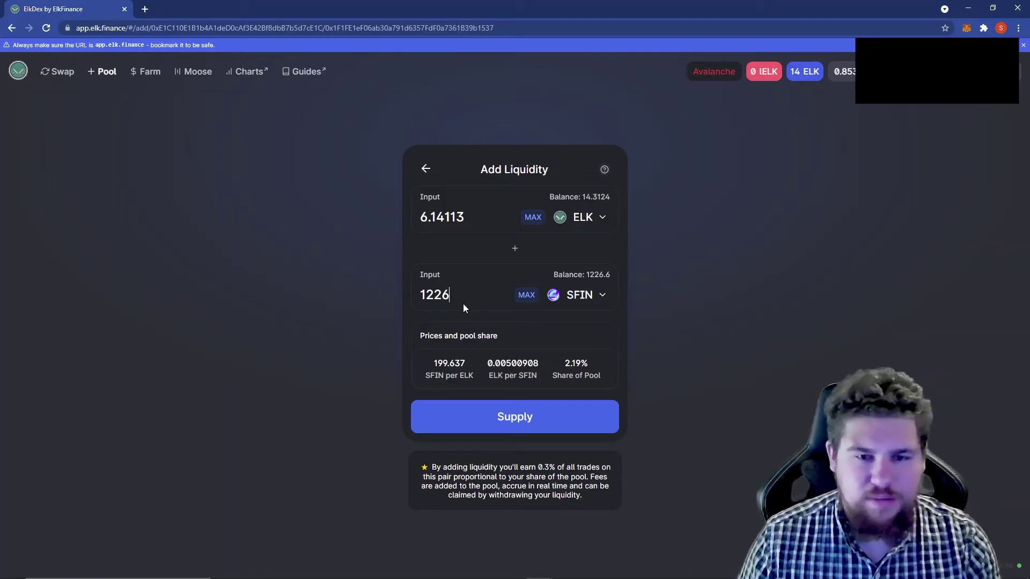
# Supply 6.14113 ELK and 1226 SFIN to the pool, confirming in MetaMask
pyautogui.click(488, 424)
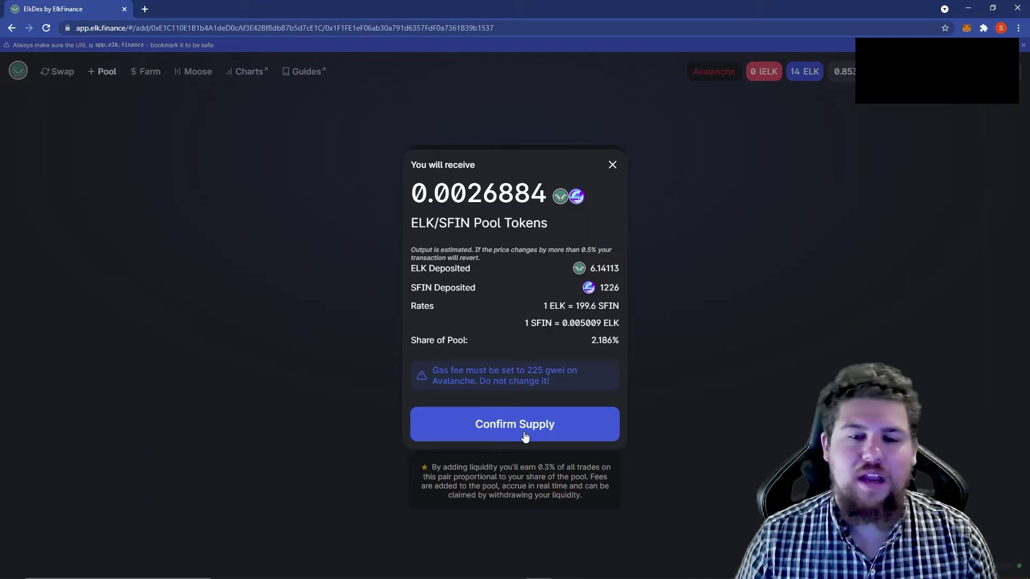
pyautogui.click(524, 424)
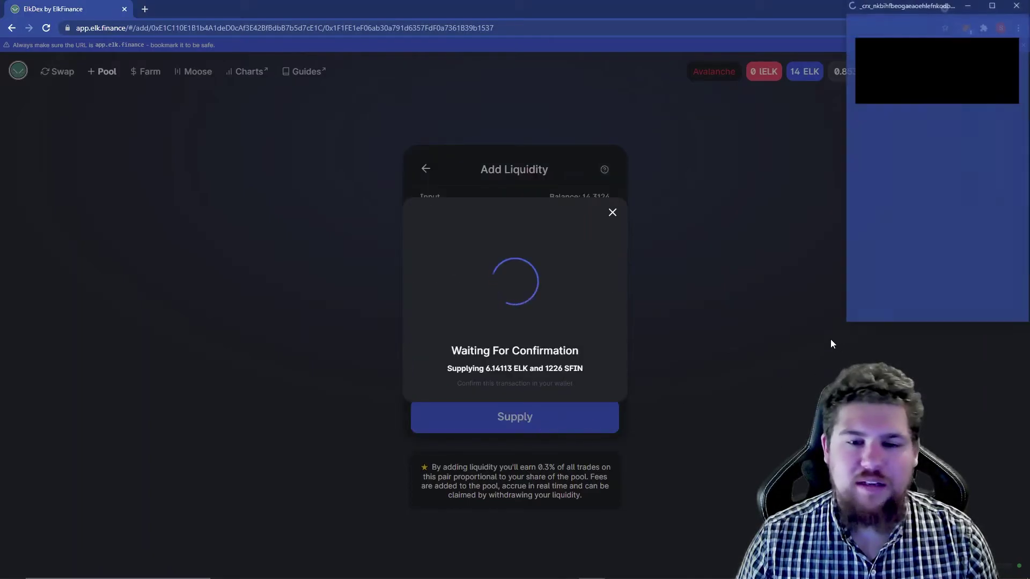
pyautogui.click(984, 308)
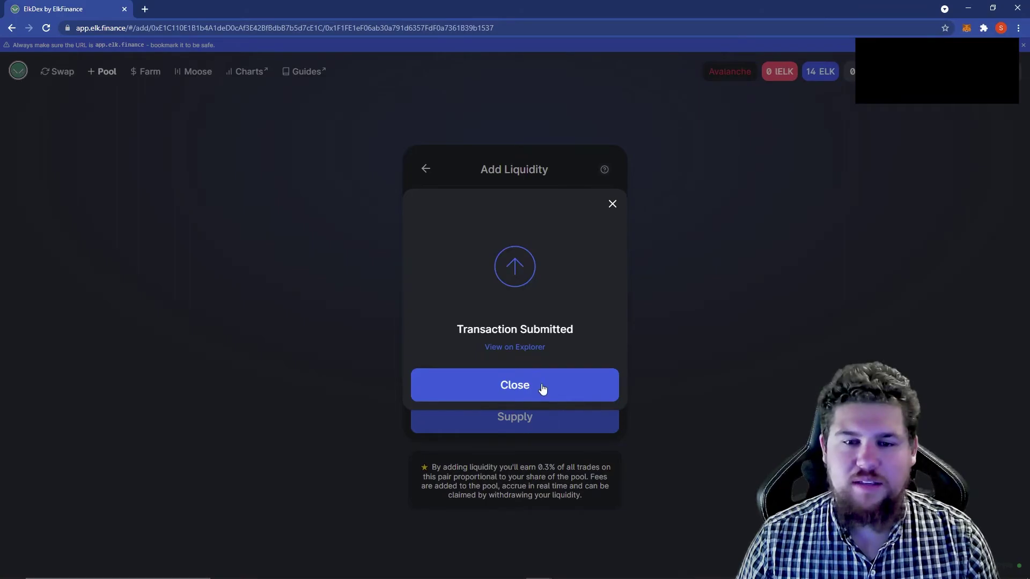
pyautogui.click(542, 389)
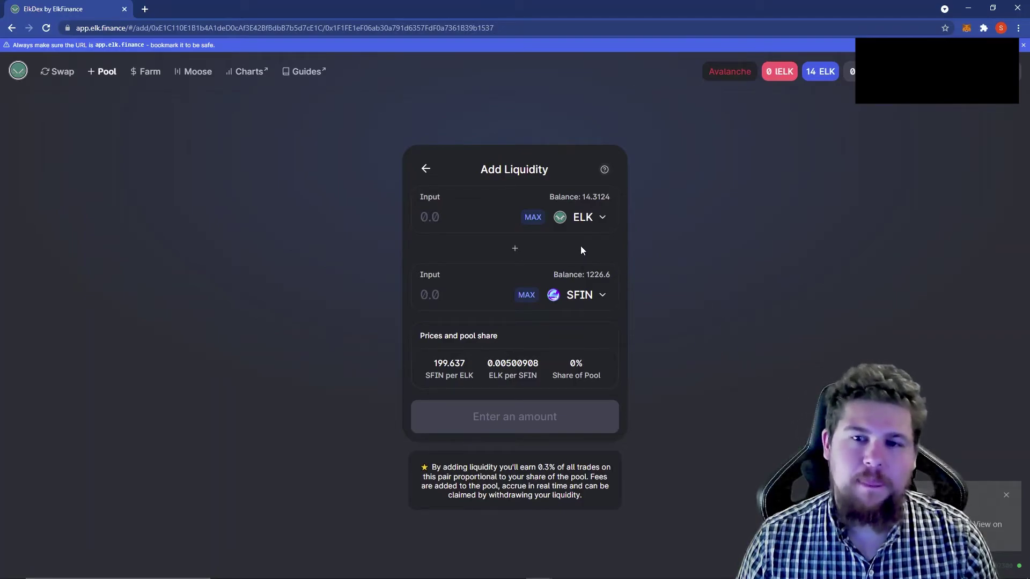
# Navigate to the Farm page, page 3, and start a deposit on the SFIN-ELK farm
pyautogui.click(145, 71)
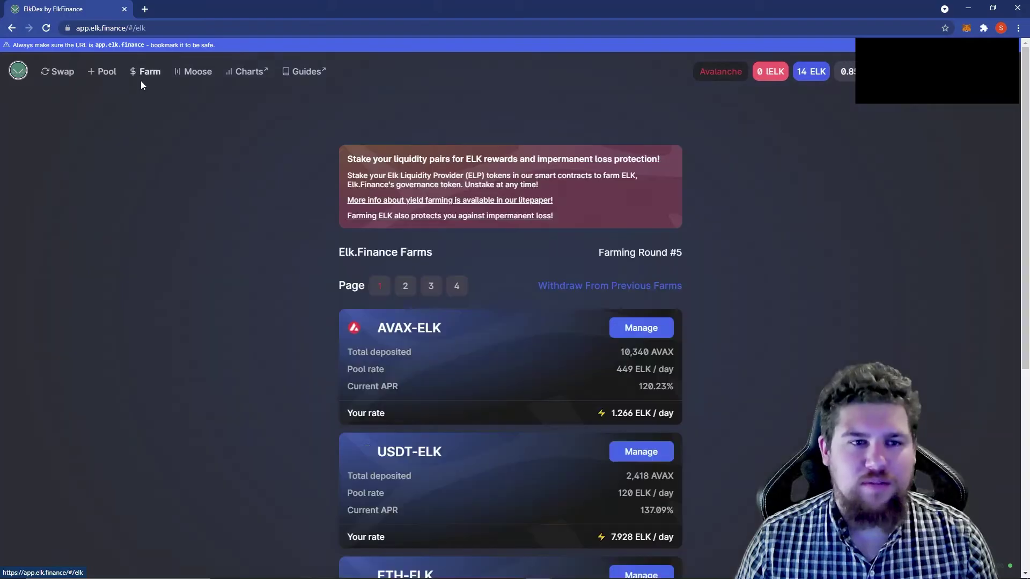
pyautogui.click(431, 295)
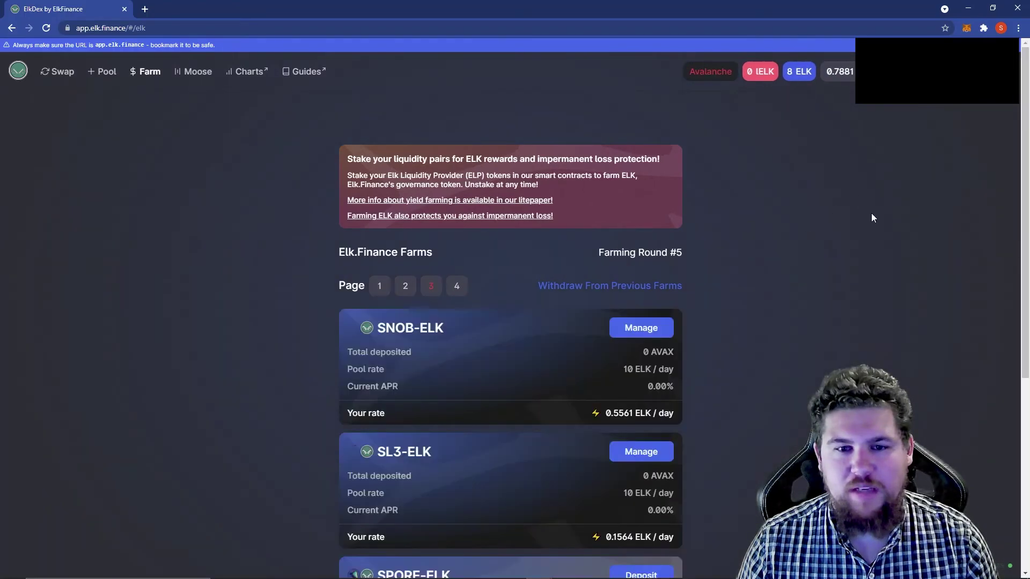
pyautogui.scroll(-3, 872, 258)
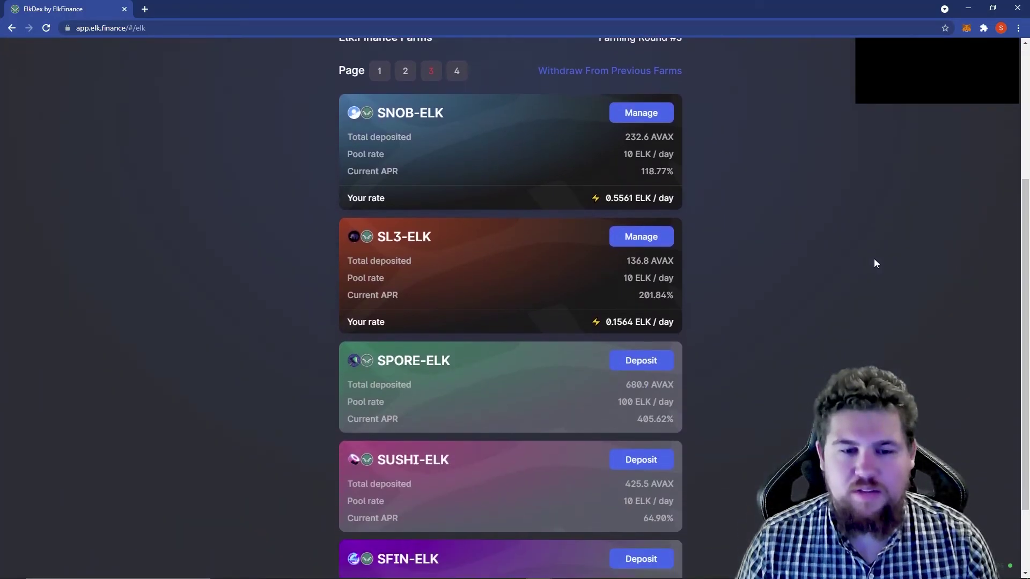
pyautogui.scroll(-1, 874, 258)
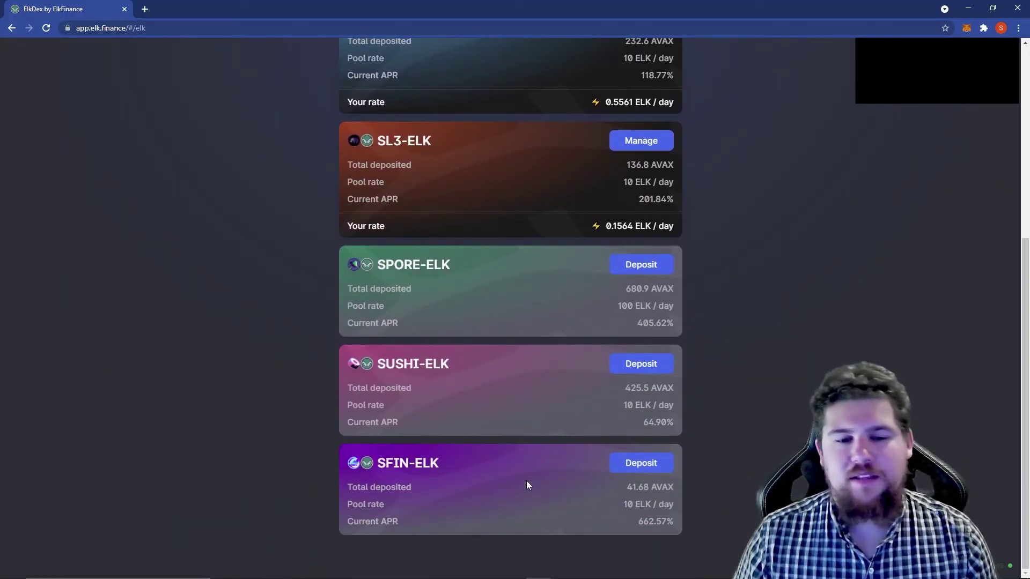
pyautogui.click(650, 469)
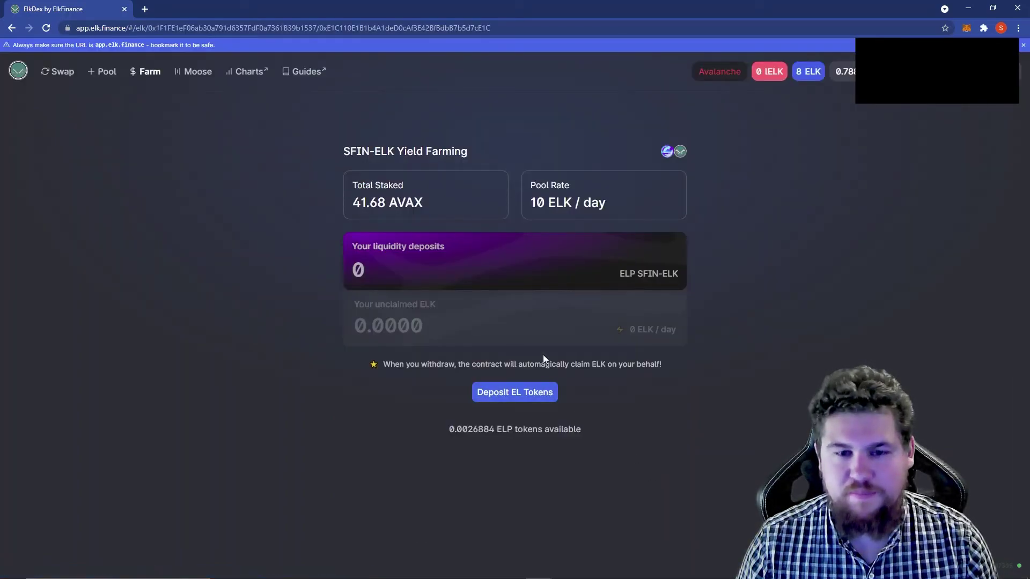
# Fill in the MAX 0.0026884 ELP and approve the farm's spend in MetaMask
pyautogui.click(530, 394)
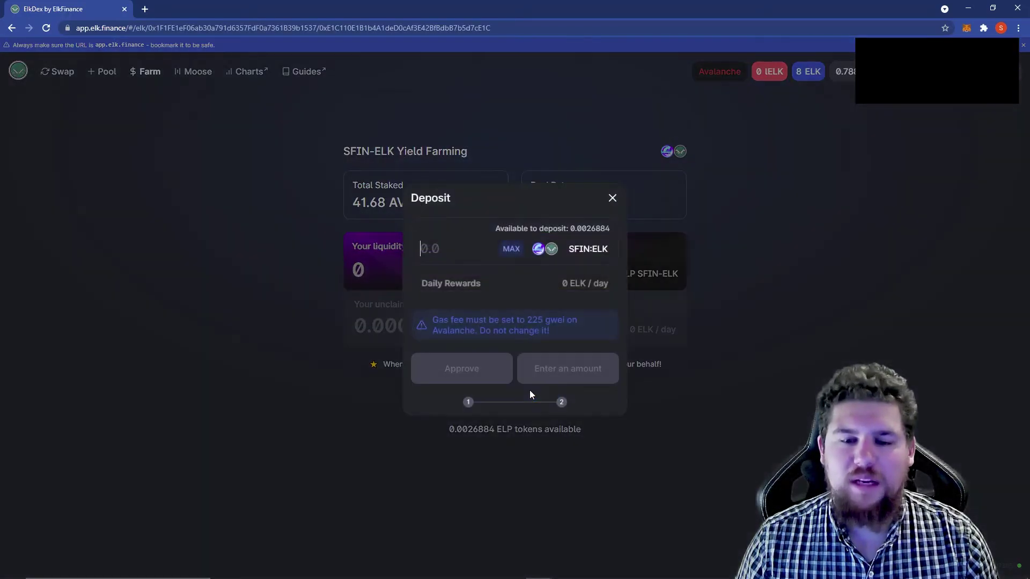
pyautogui.click(511, 249)
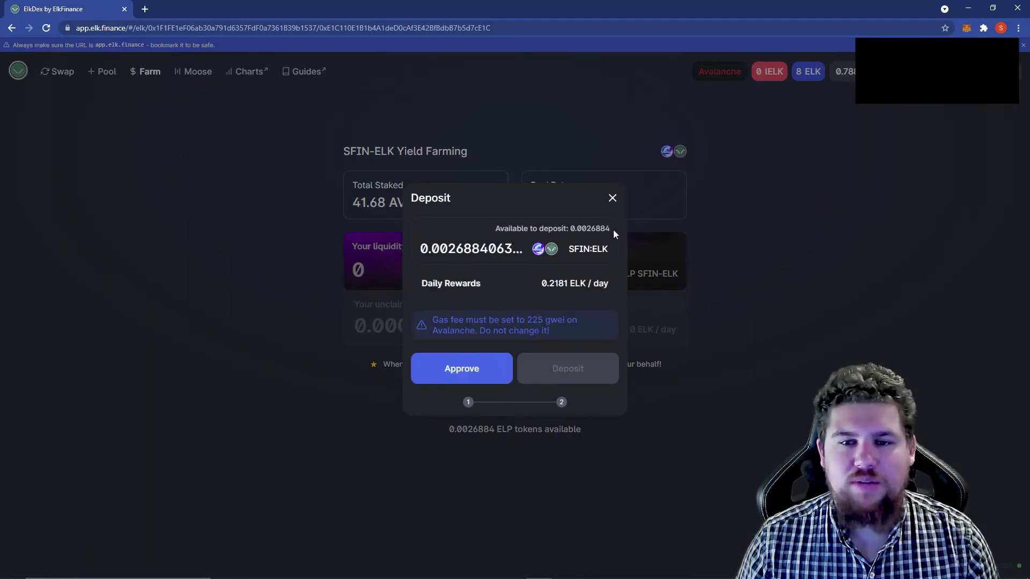
pyautogui.click(455, 375)
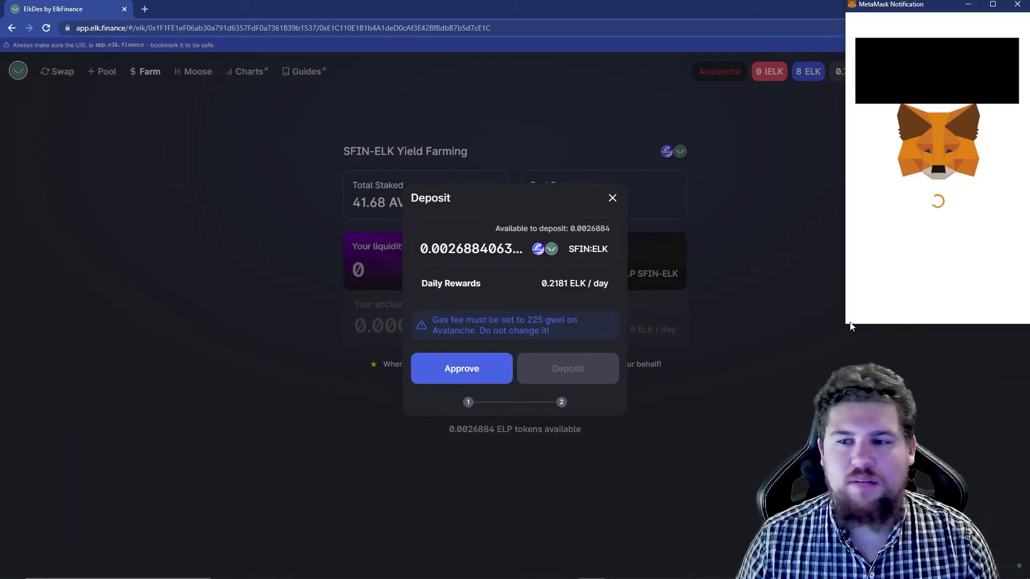
pyautogui.click(997, 314)
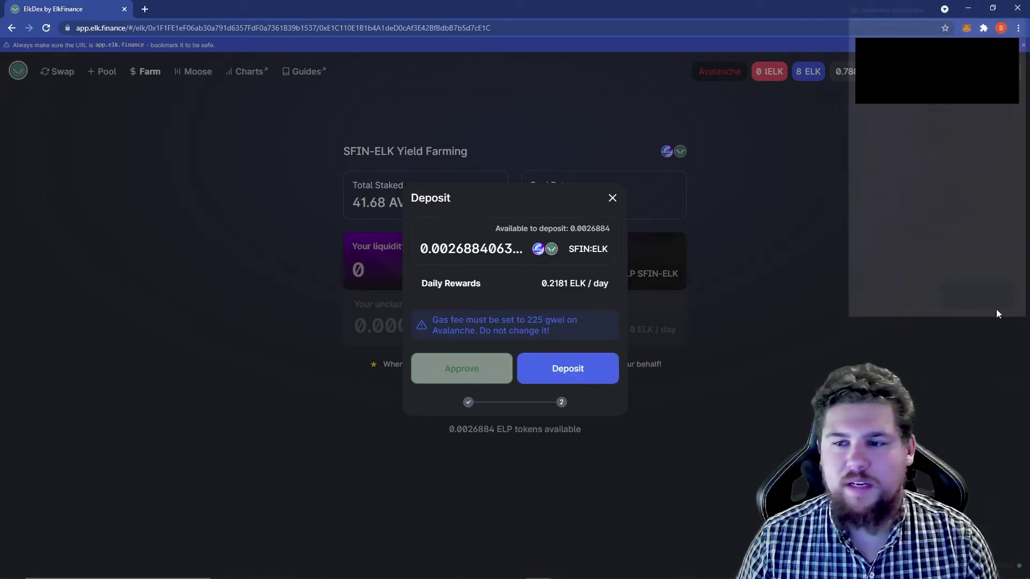
# Deposit the ELP tokens, confirm in MetaMask, and dismiss the submitted notice
pyautogui.click(588, 375)
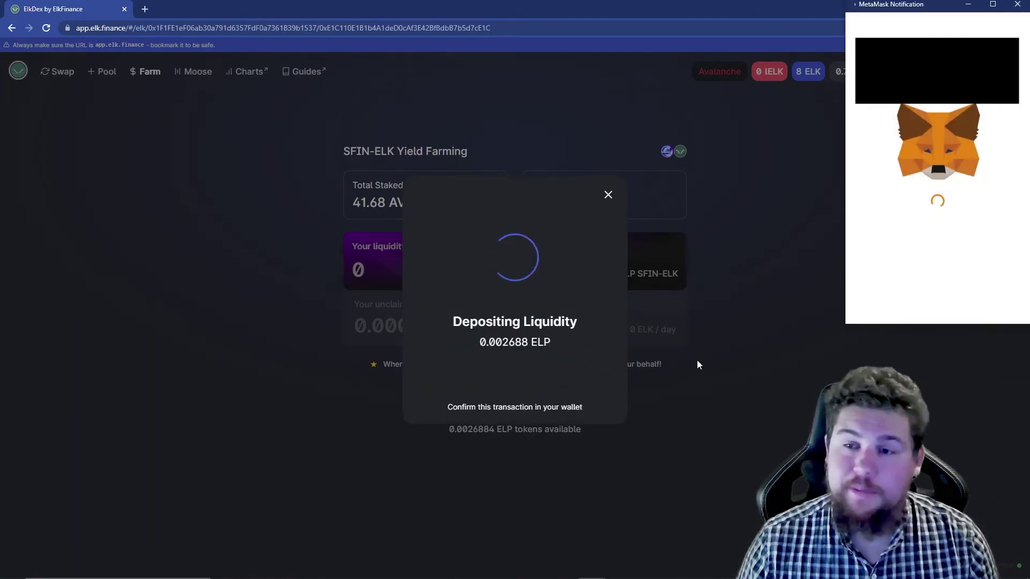
pyautogui.click(975, 309)
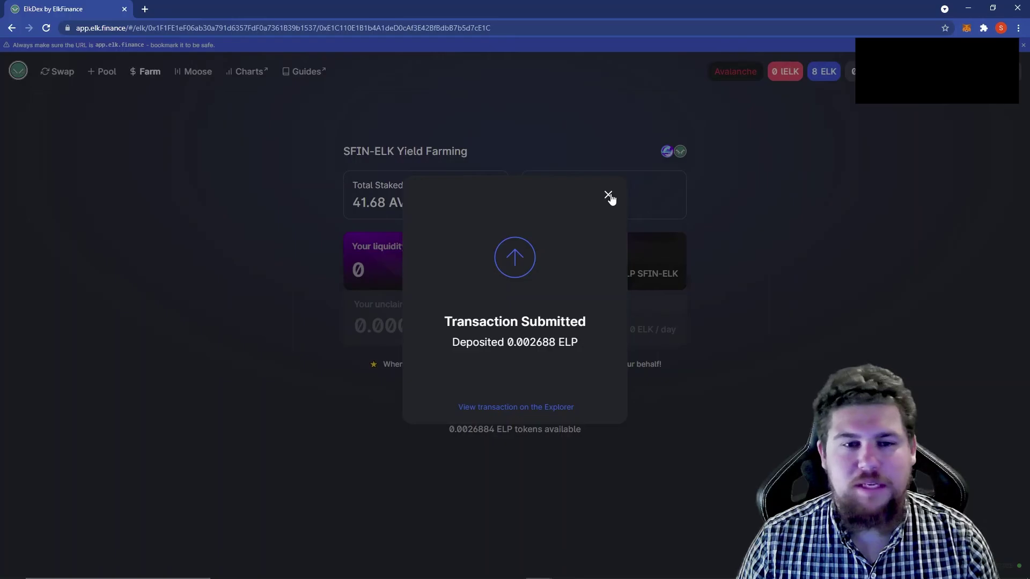
pyautogui.click(609, 196)
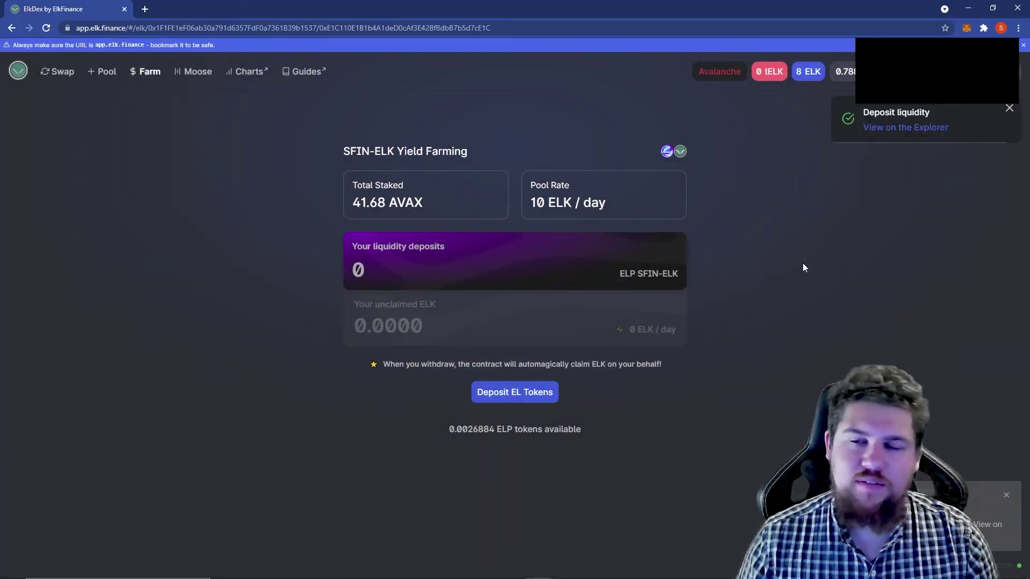
pyautogui.click(966, 28)
pyautogui.click(709, 341)
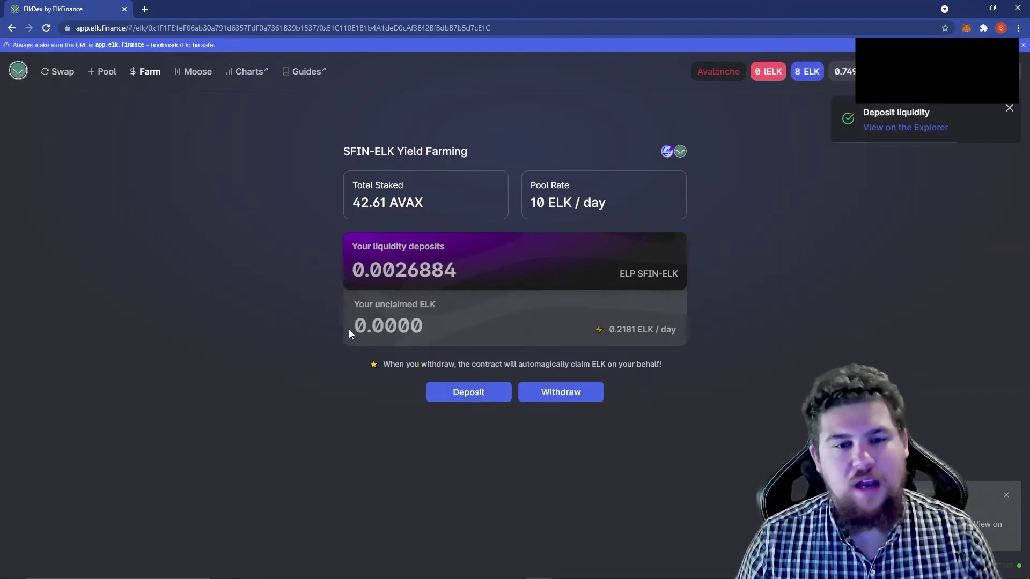